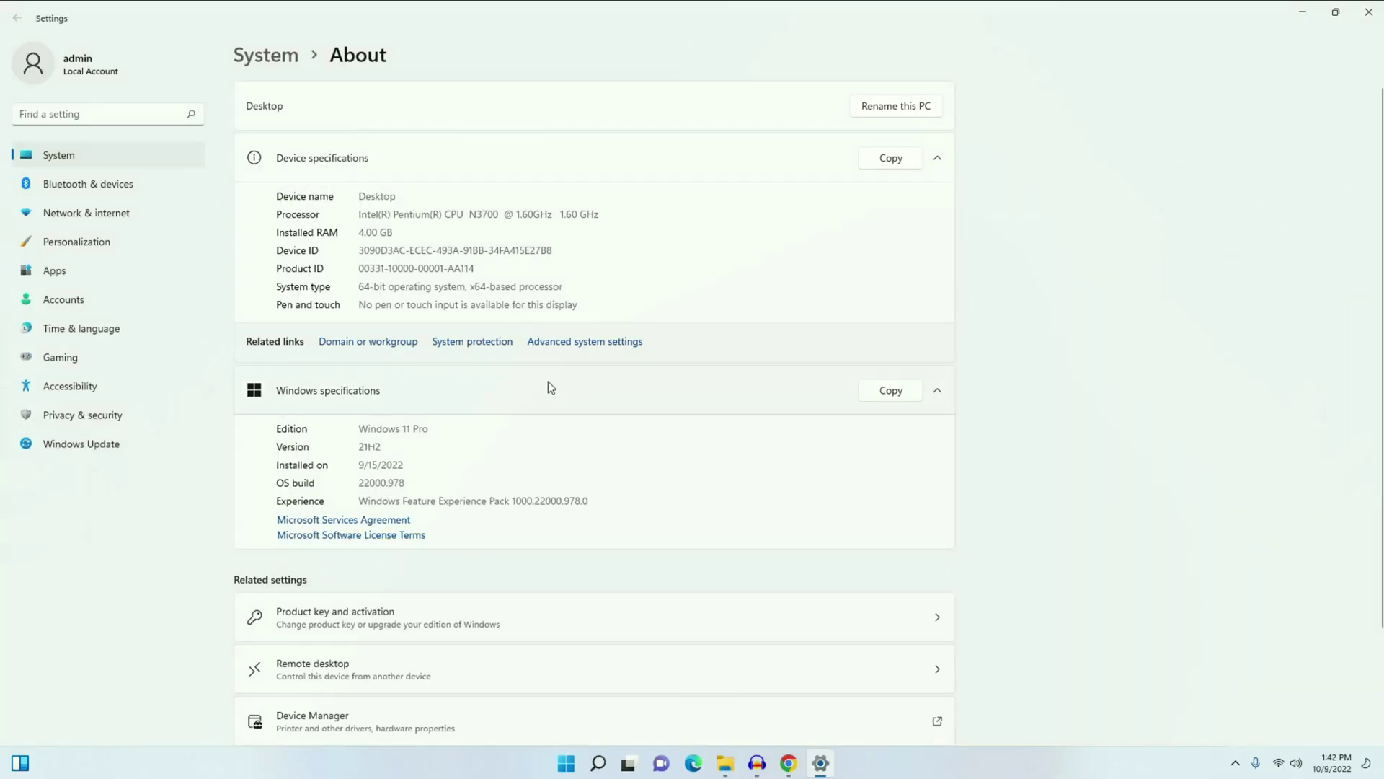
Step: Minimize the This PC window and restore the 'Downgrade from Windows 11 to Windows 10' article in Chrome
{"action": "scroll", "coordinate": [546, 379], "scroll_direction": "down", "scroll_amount": 2}
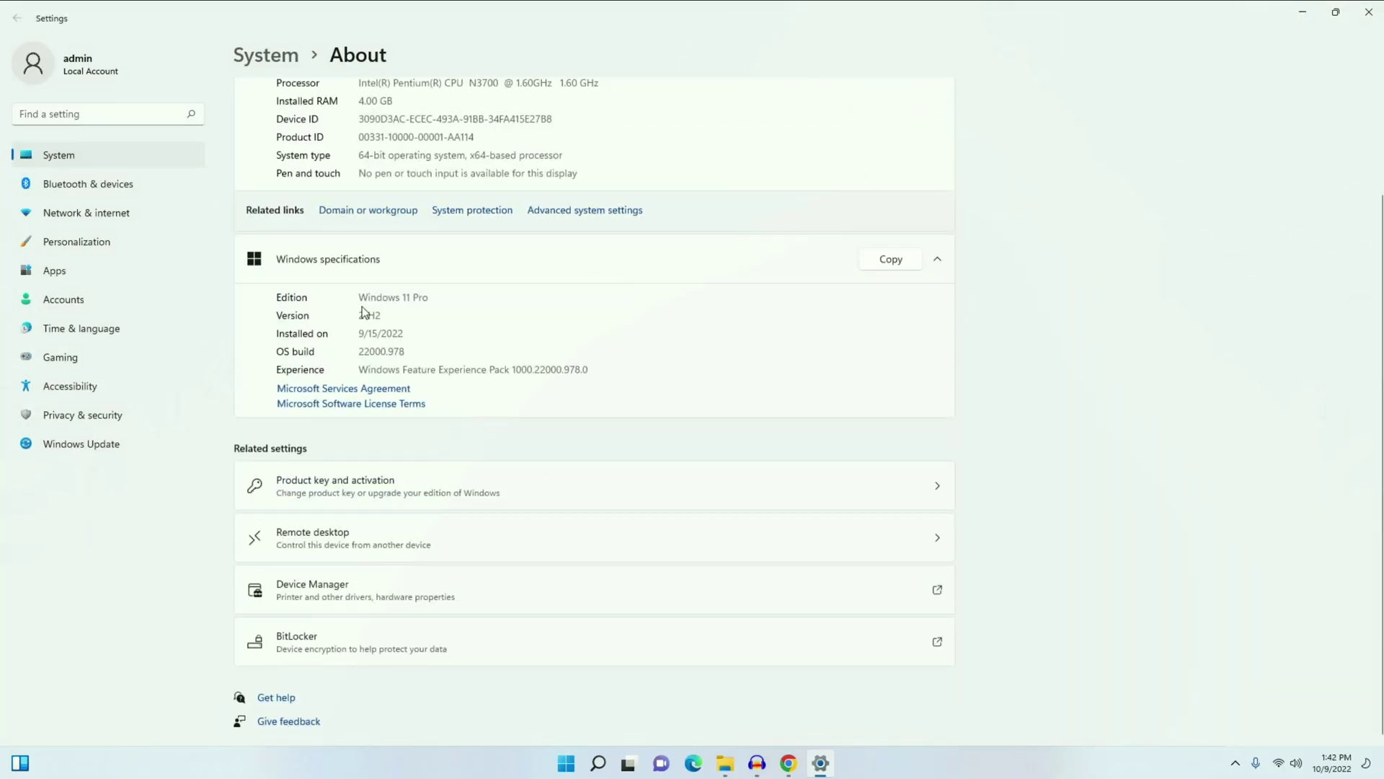
{"action": "left_click", "coordinate": [431, 296]}
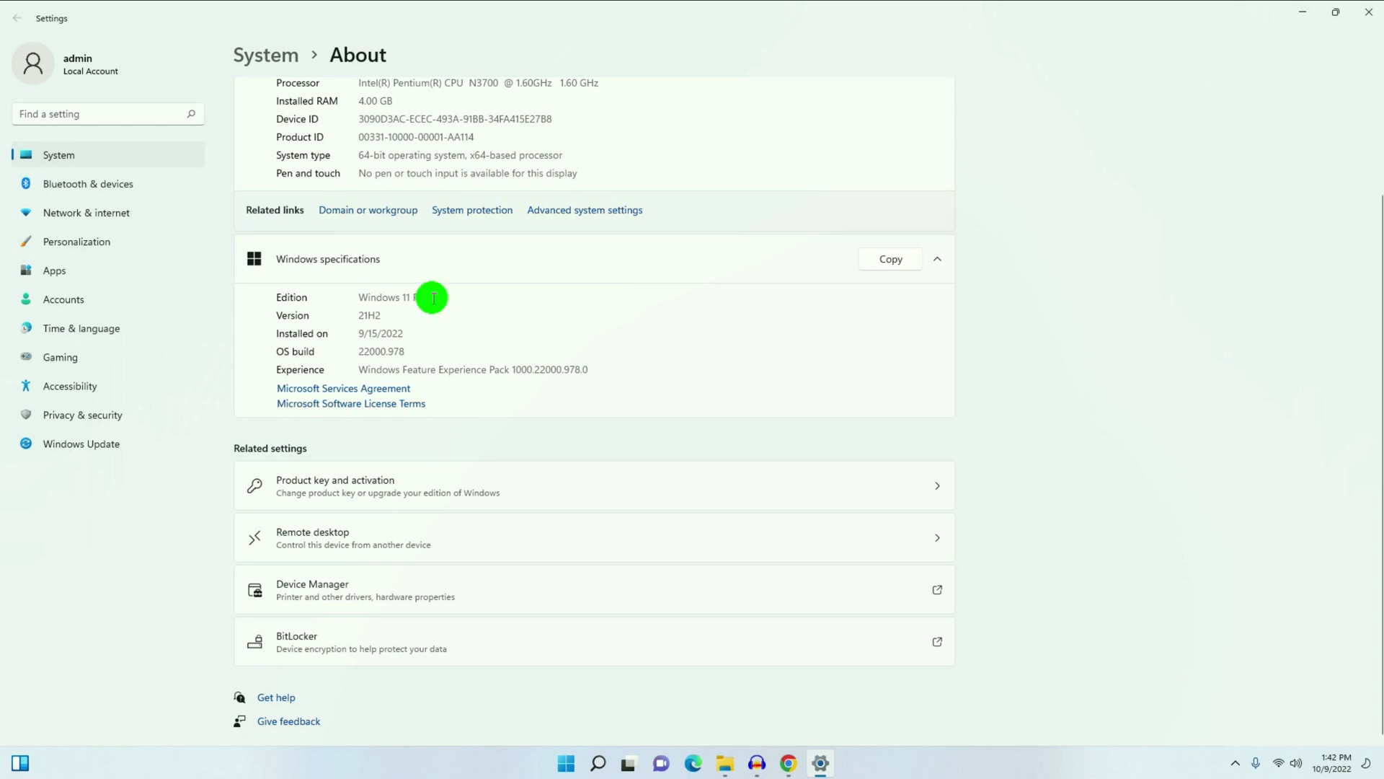
{"action": "left_click", "coordinate": [358, 335]}
{"action": "left_click", "coordinate": [402, 334]}
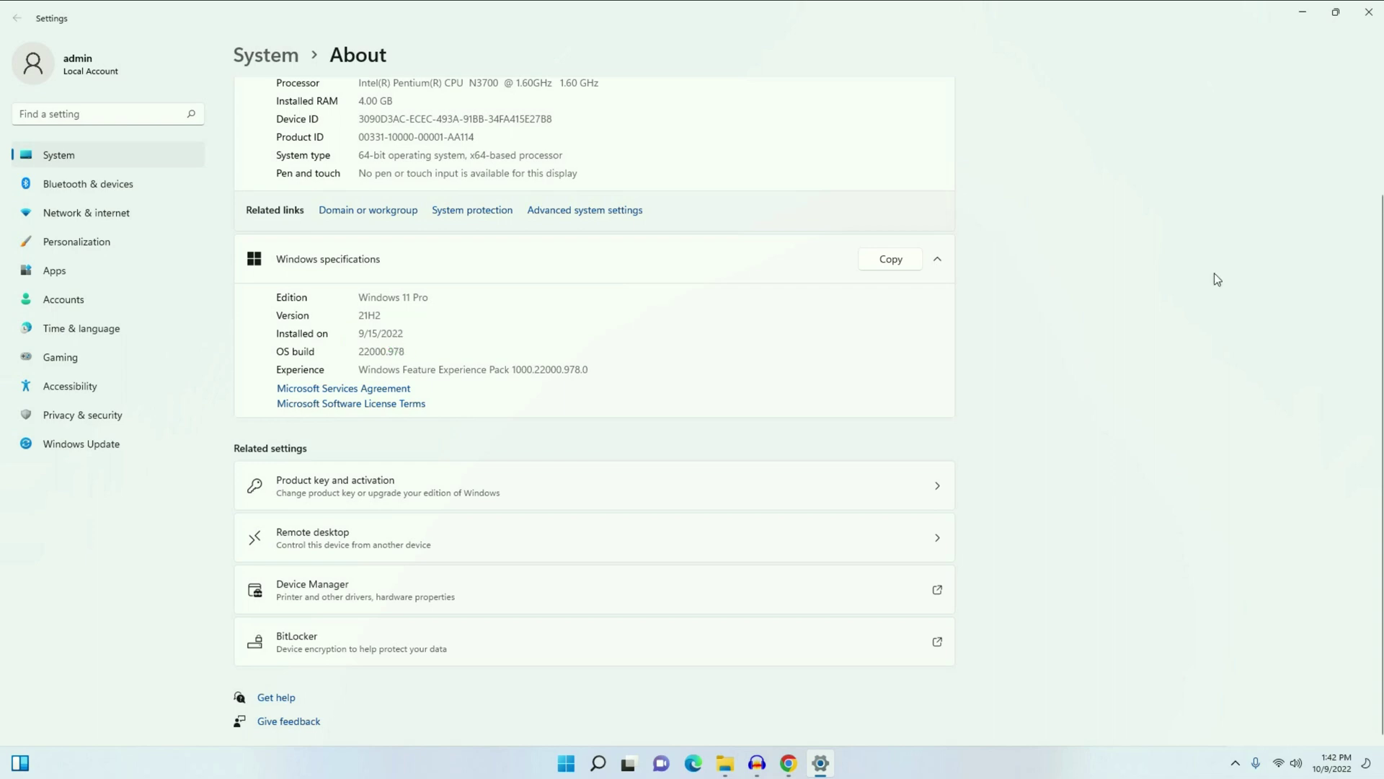
{"action": "left_click", "coordinate": [1302, 11]}
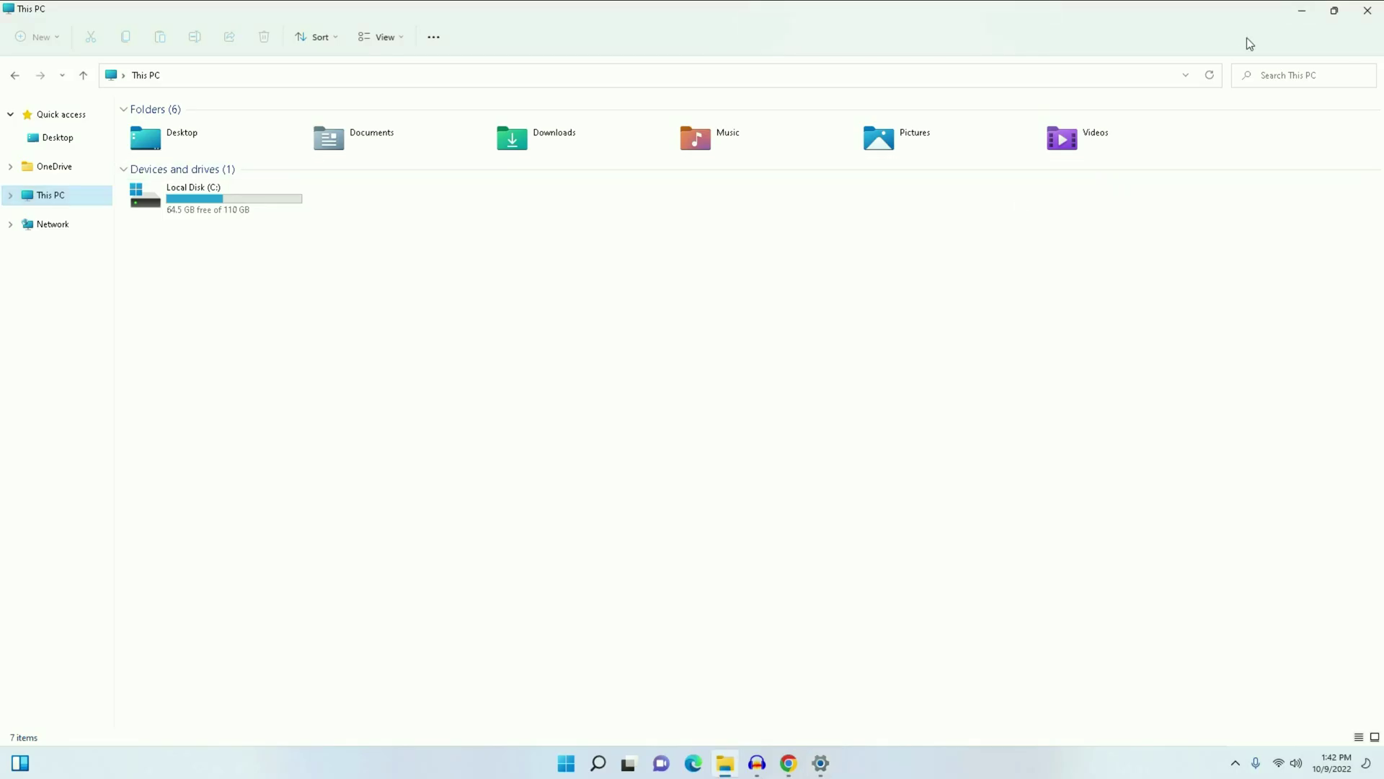
{"action": "left_click", "coordinate": [1302, 11]}
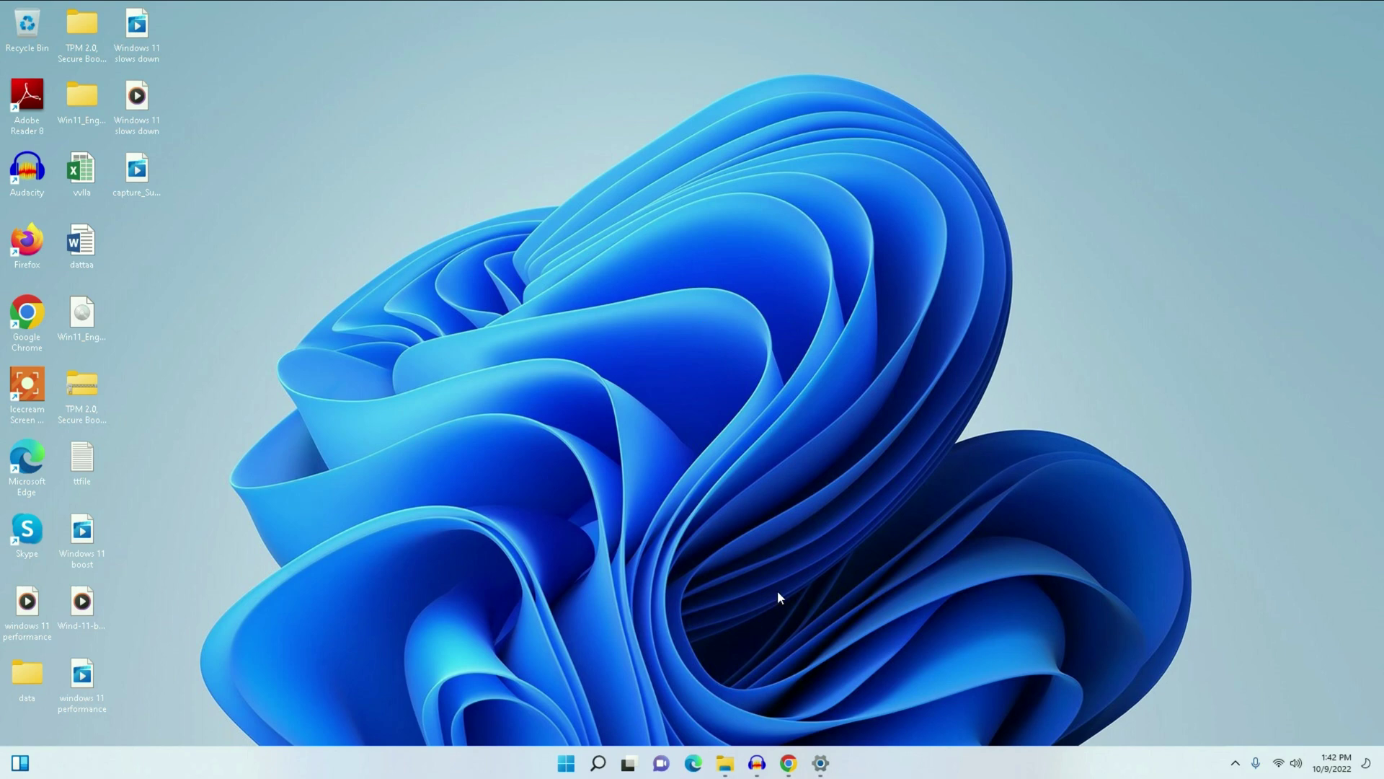
{"action": "left_click", "coordinate": [788, 763]}
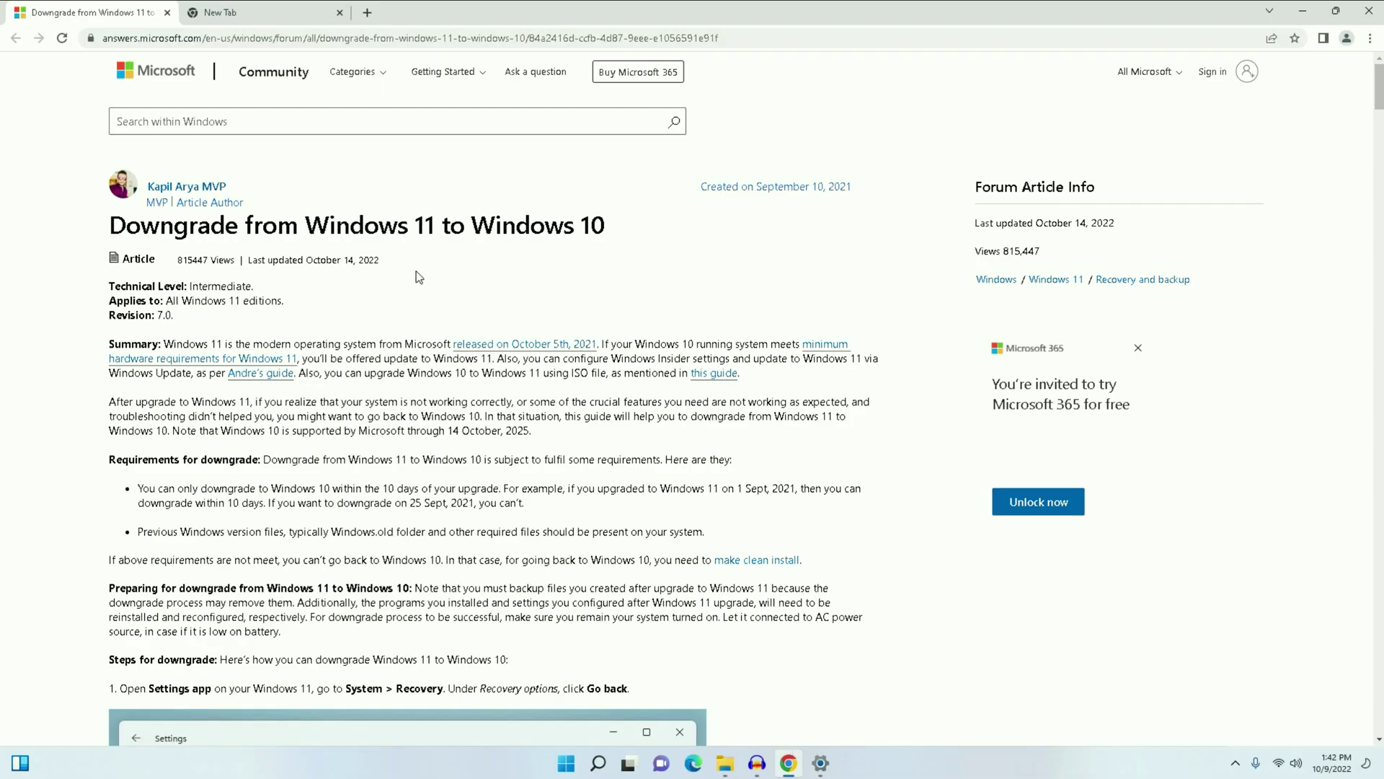
Step: Highlight the requirement that downgrading works only within 10 days of upgrading, then show the desktop
{"action": "scroll", "coordinate": [419, 280], "scroll_direction": "down", "scroll_amount": 1}
{"action": "scroll", "coordinate": [419, 280], "scroll_direction": "down", "scroll_amount": 1}
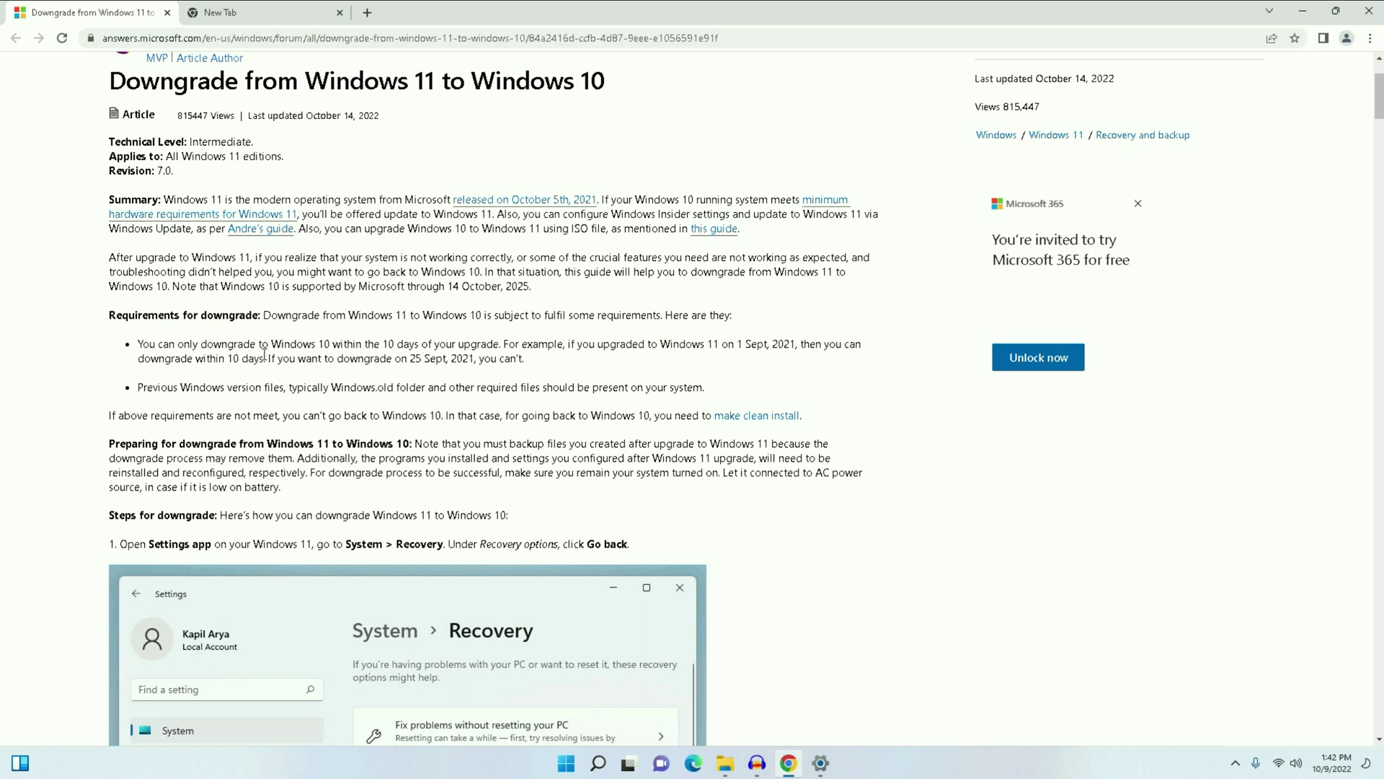
{"action": "left_click", "coordinate": [138, 344]}
{"action": "left_click_drag", "start_coordinate": [173, 344], "coordinate": [501, 349]}
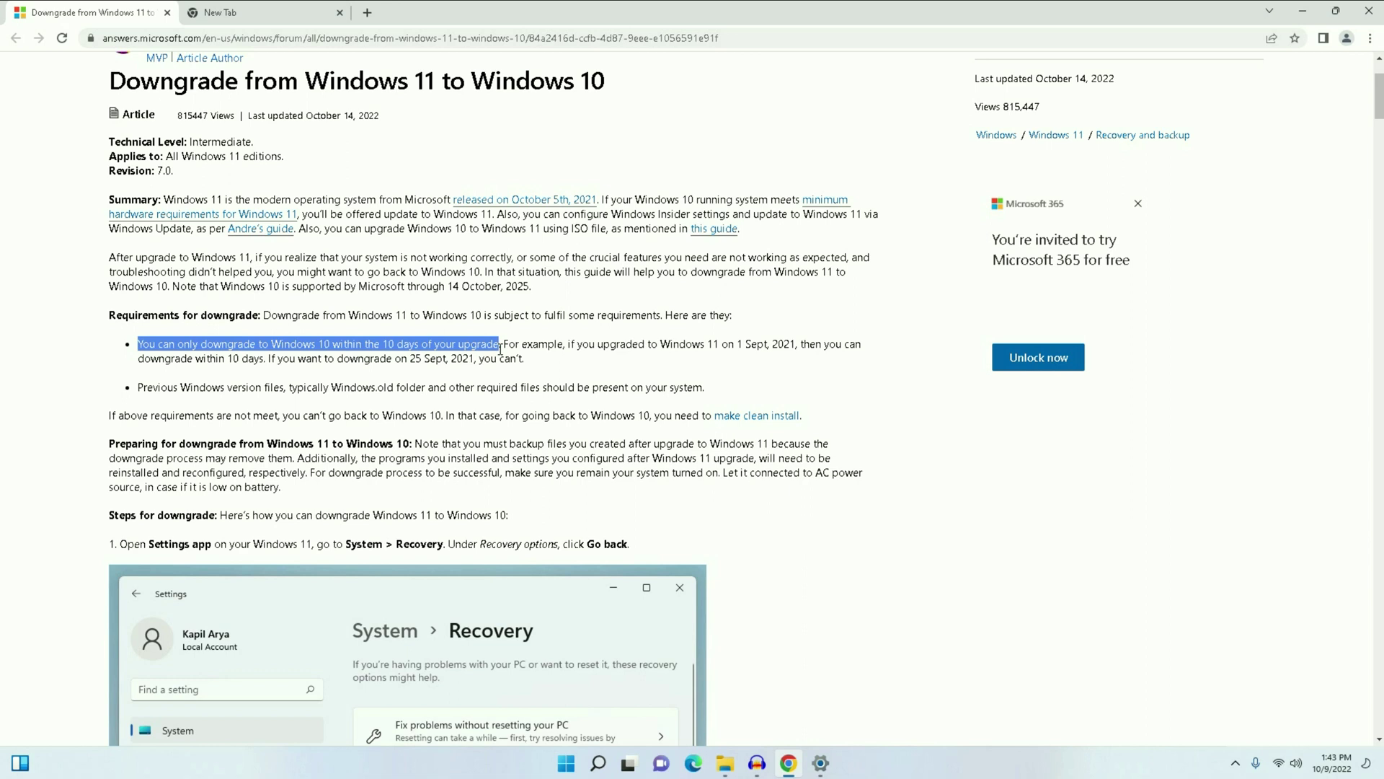
{"action": "left_click", "coordinate": [505, 353]}
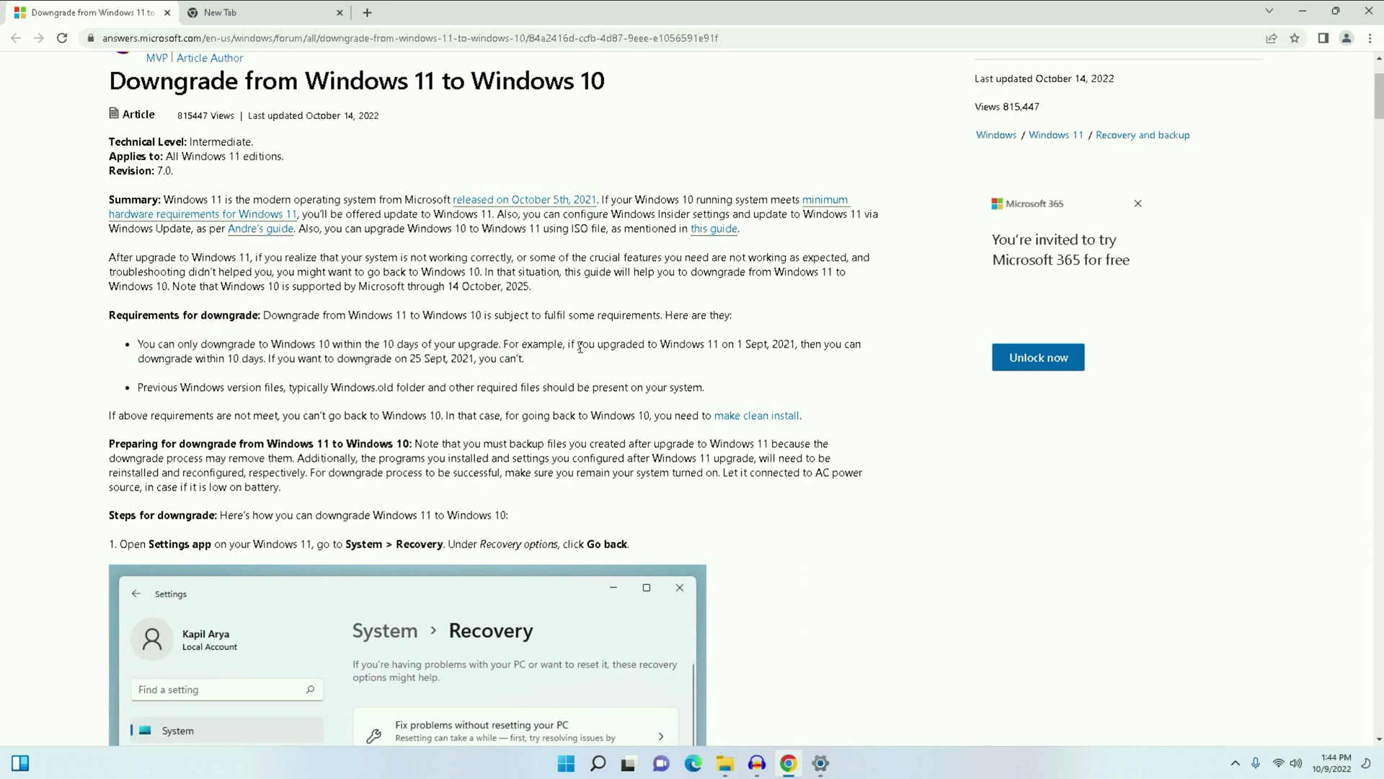
{"action": "left_click_drag", "start_coordinate": [382, 345], "coordinate": [495, 355]}
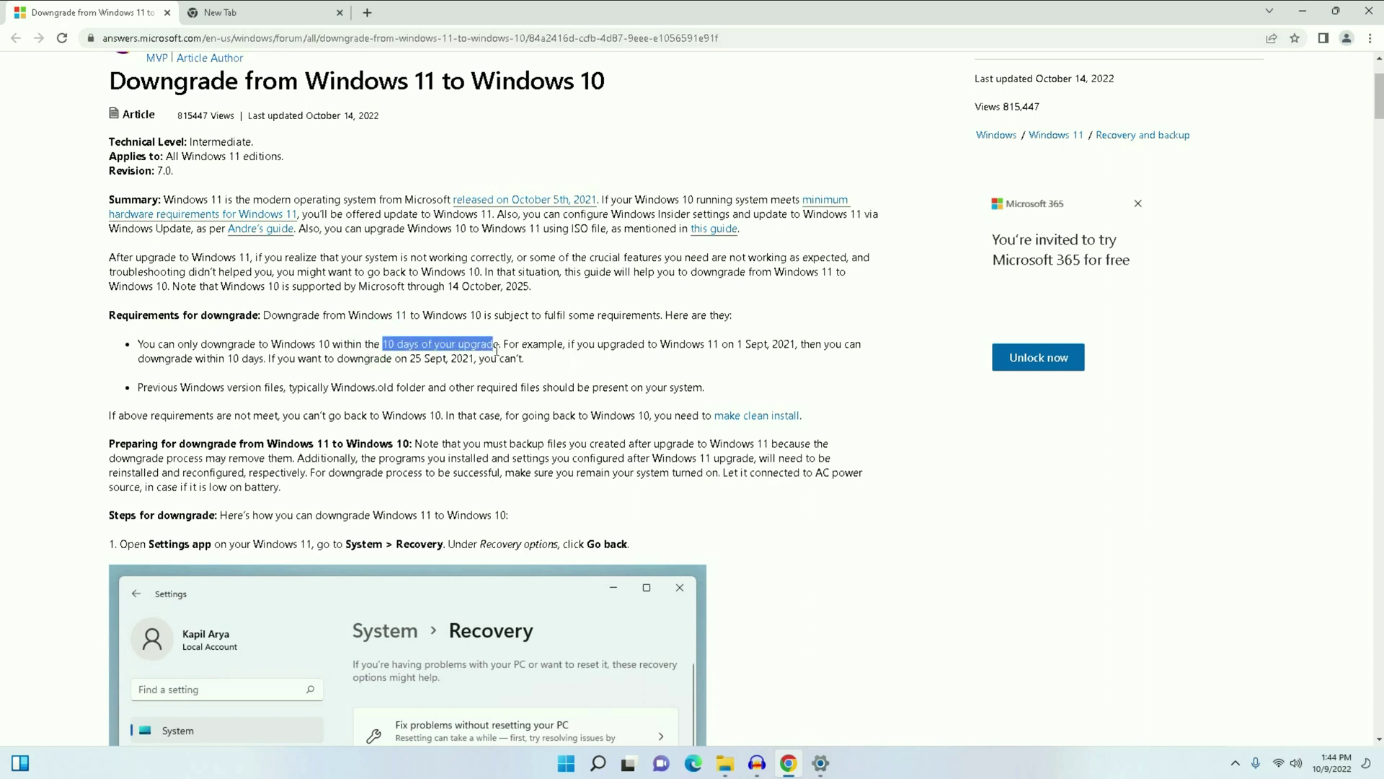
{"action": "left_click", "coordinate": [532, 357]}
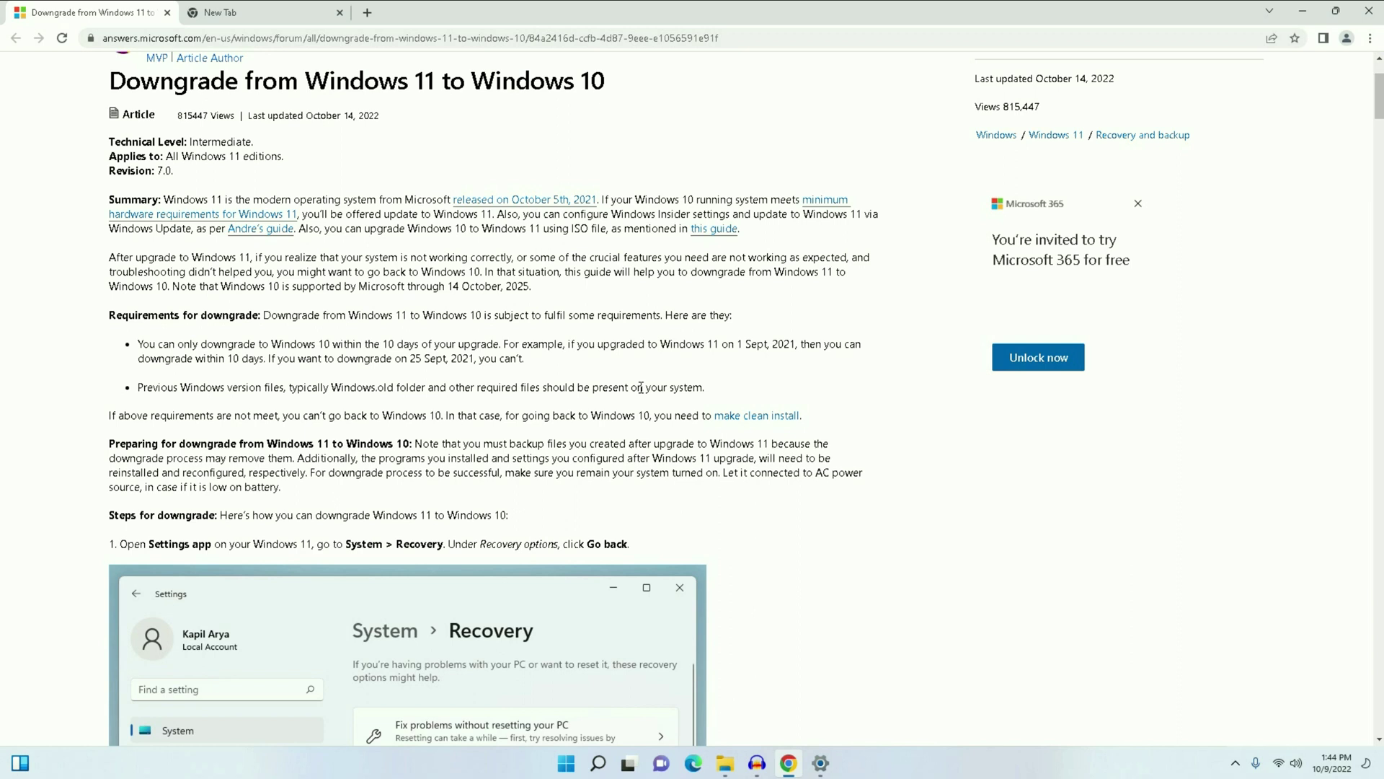
{"action": "key", "text": "super+d"}
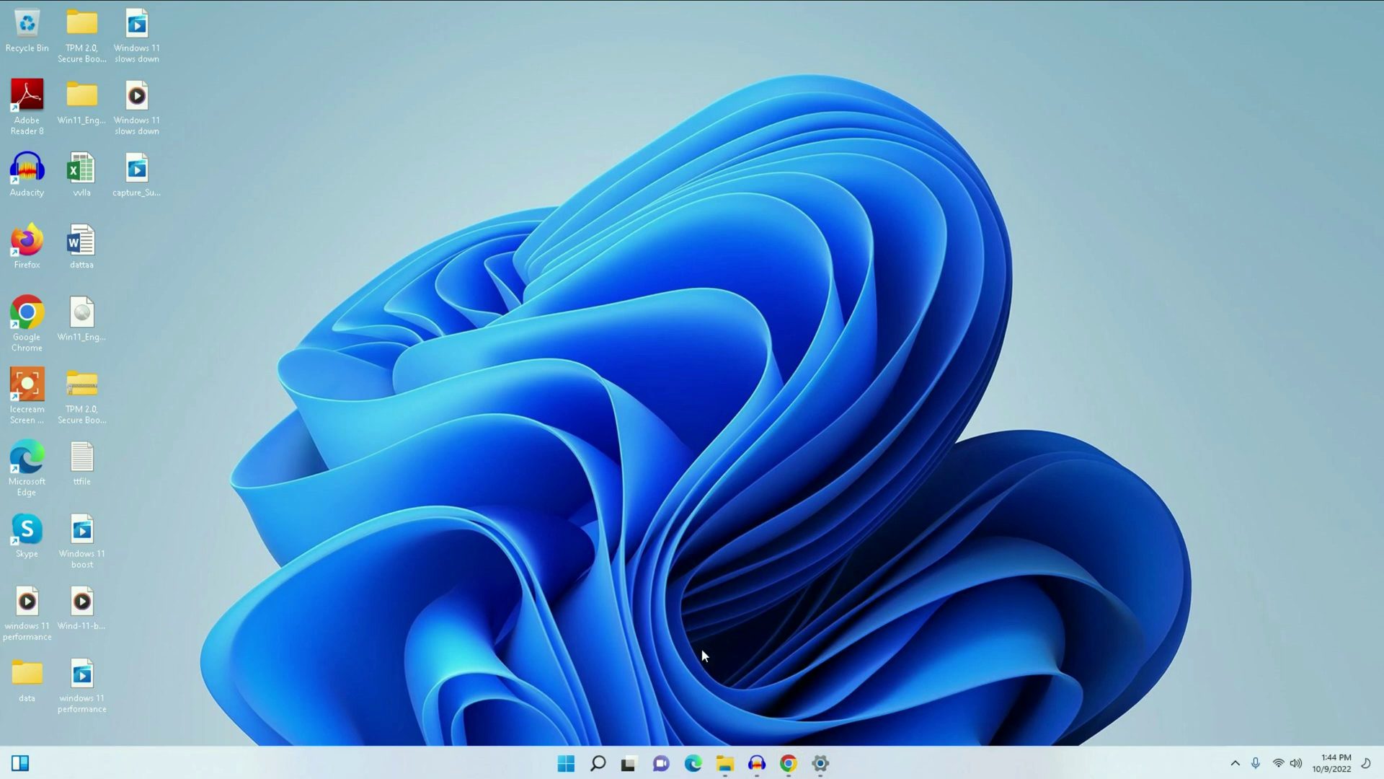
Step: Search 'reset' and open Reset this PC, showing Recovery settings with Go back unavailable
{"action": "left_click", "coordinate": [600, 764]}
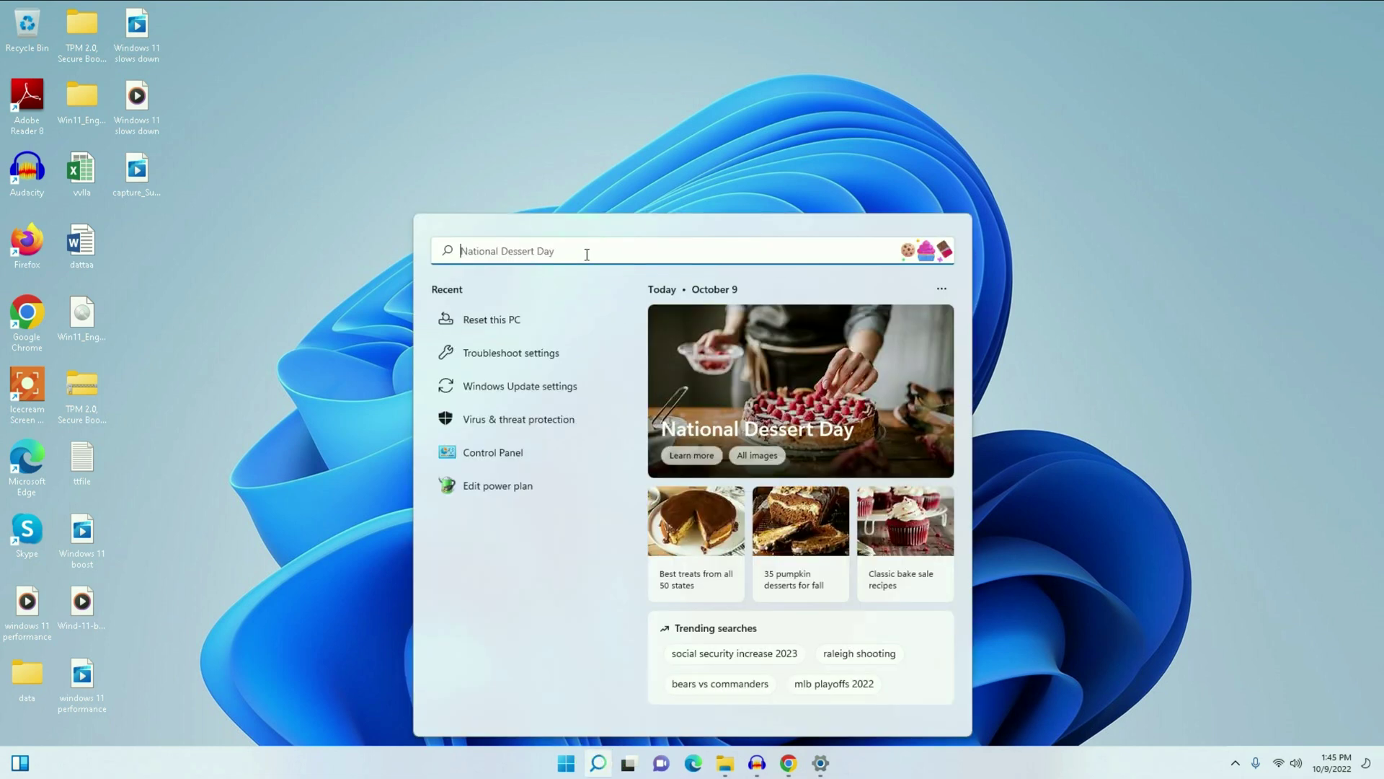
{"action": "type", "text": "res"}
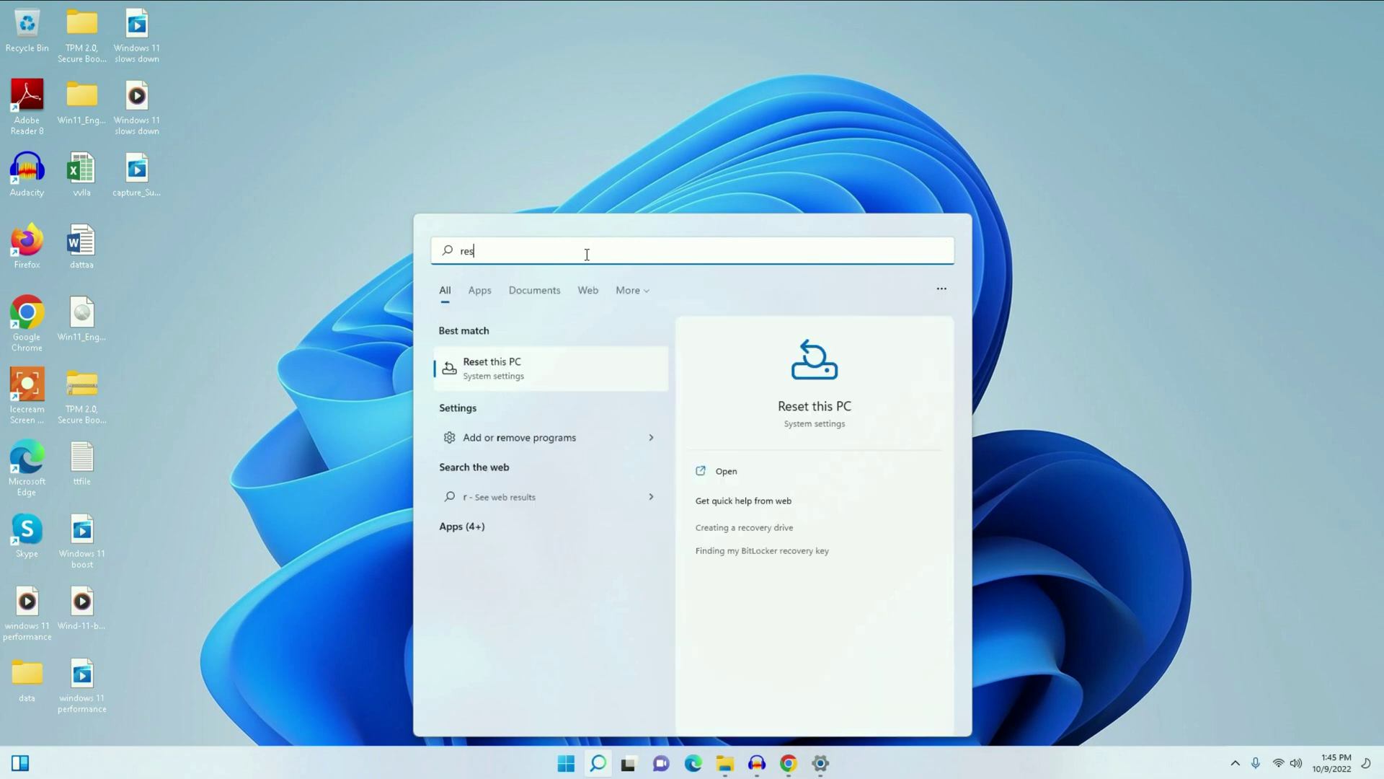
{"action": "type", "text": "et"}
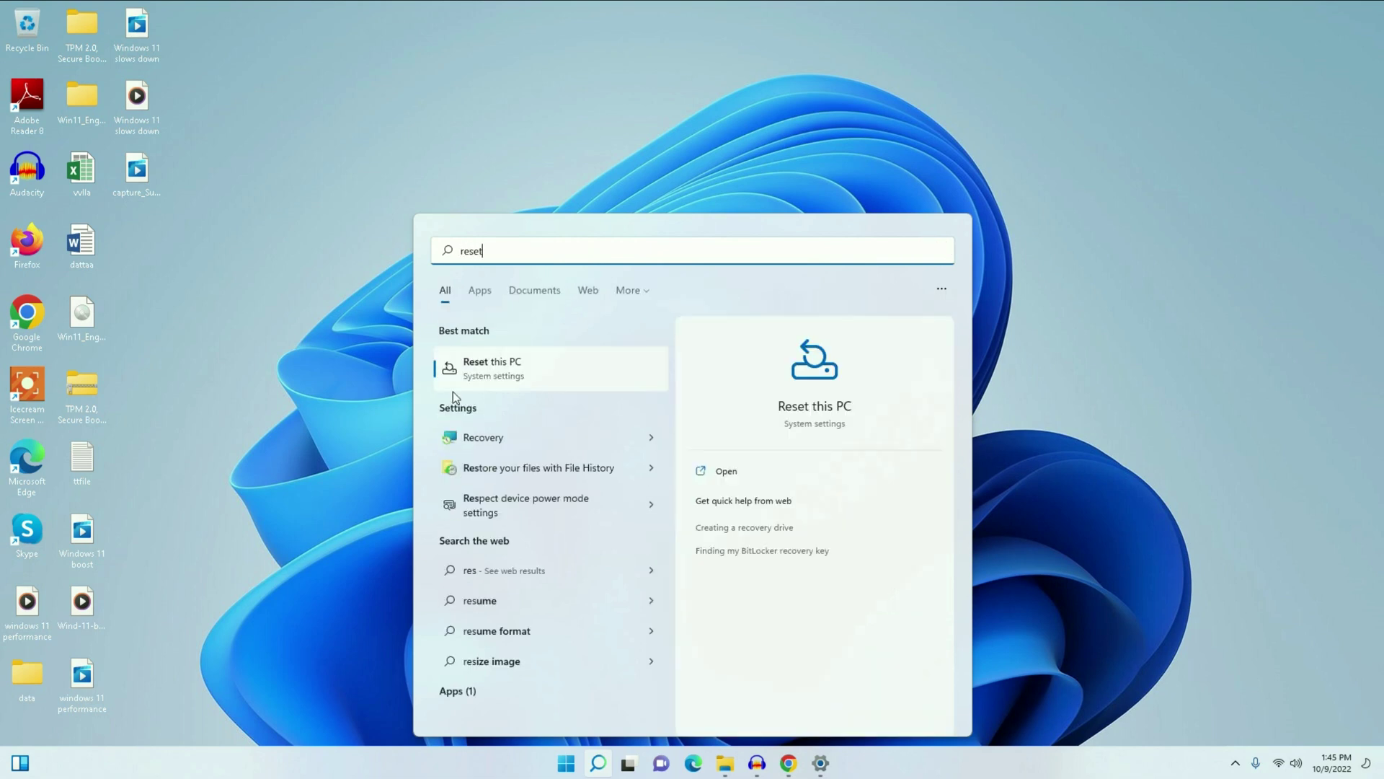
{"action": "left_click", "coordinate": [508, 376]}
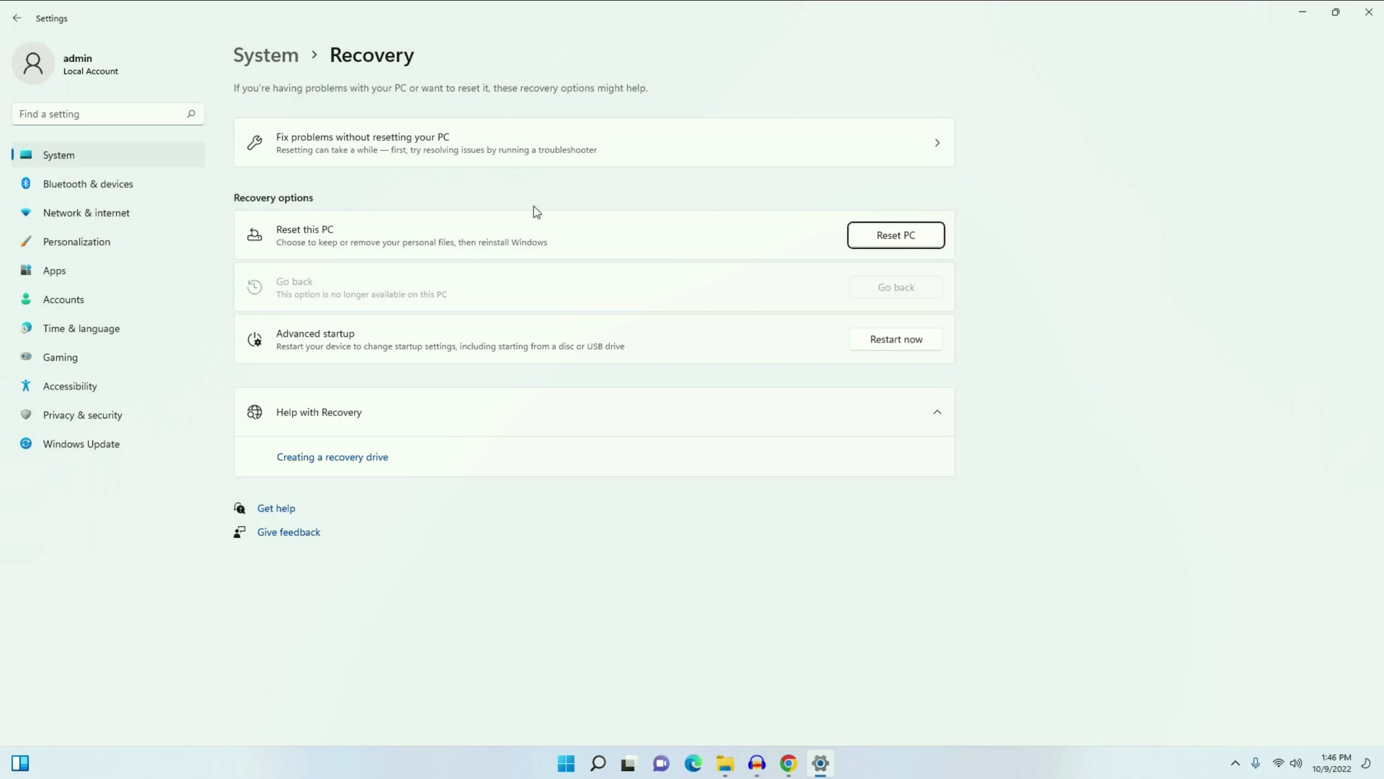
Step: Minimize the Settings Recovery window to return to the desktop
{"action": "left_click", "coordinate": [1303, 16]}
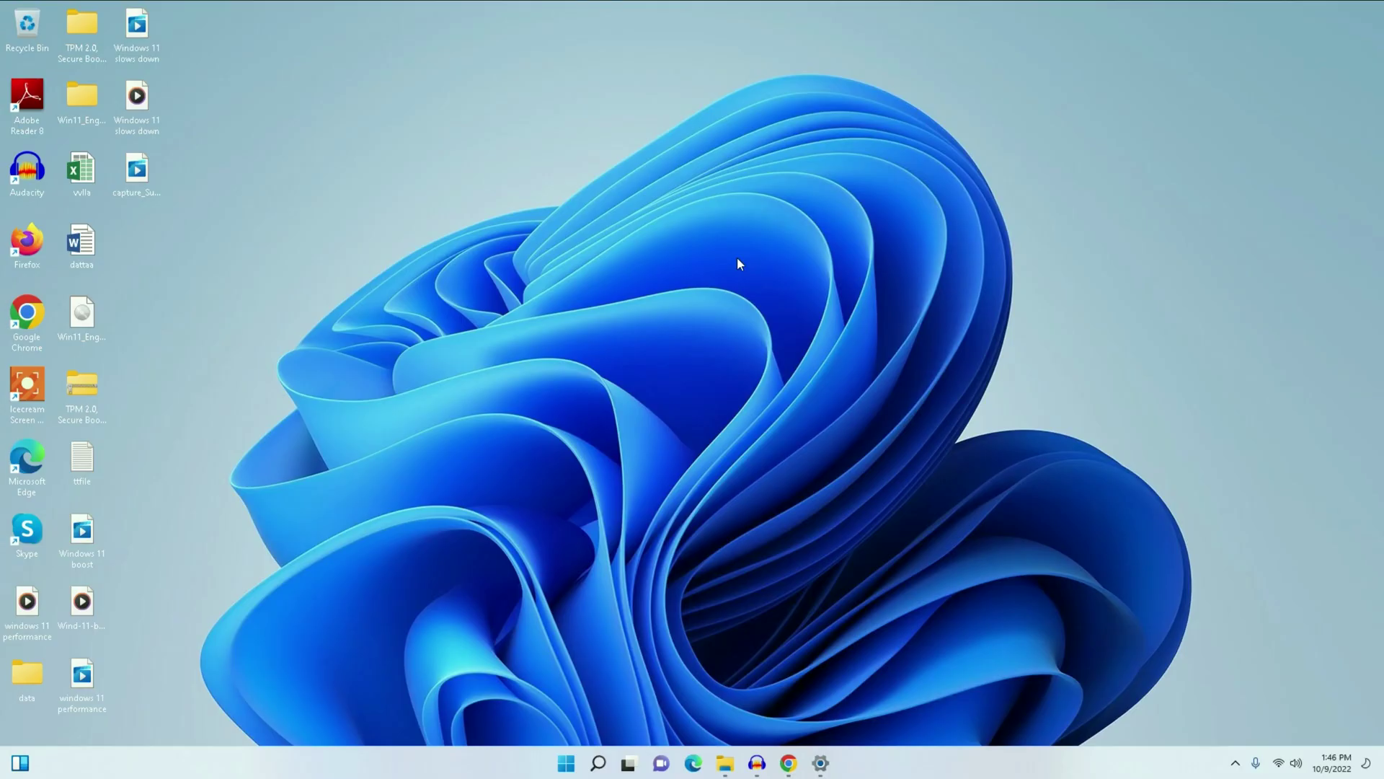
{"action": "left_click", "coordinate": [735, 257]}
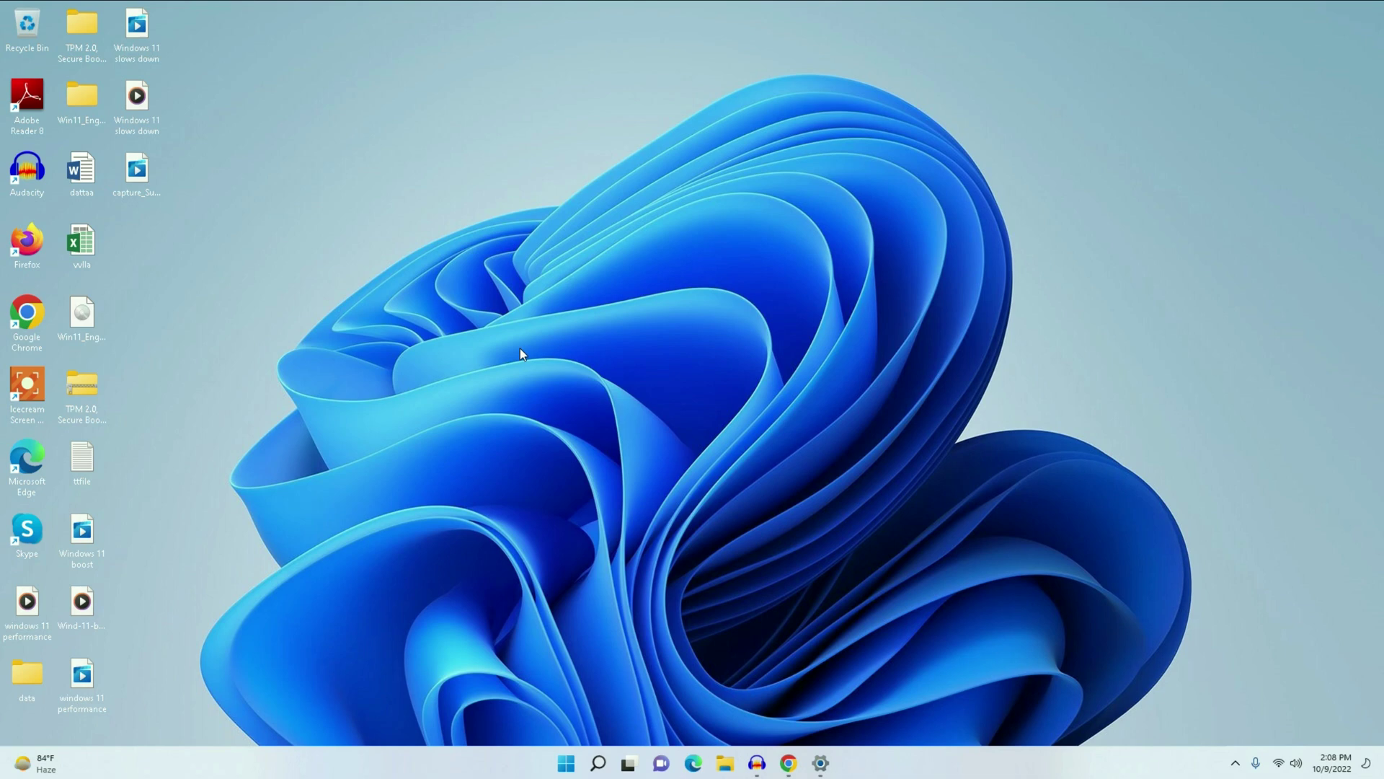
Step: Search the web for 'windows 10' in a new Chrome tab
{"action": "left_click", "coordinate": [789, 763]}
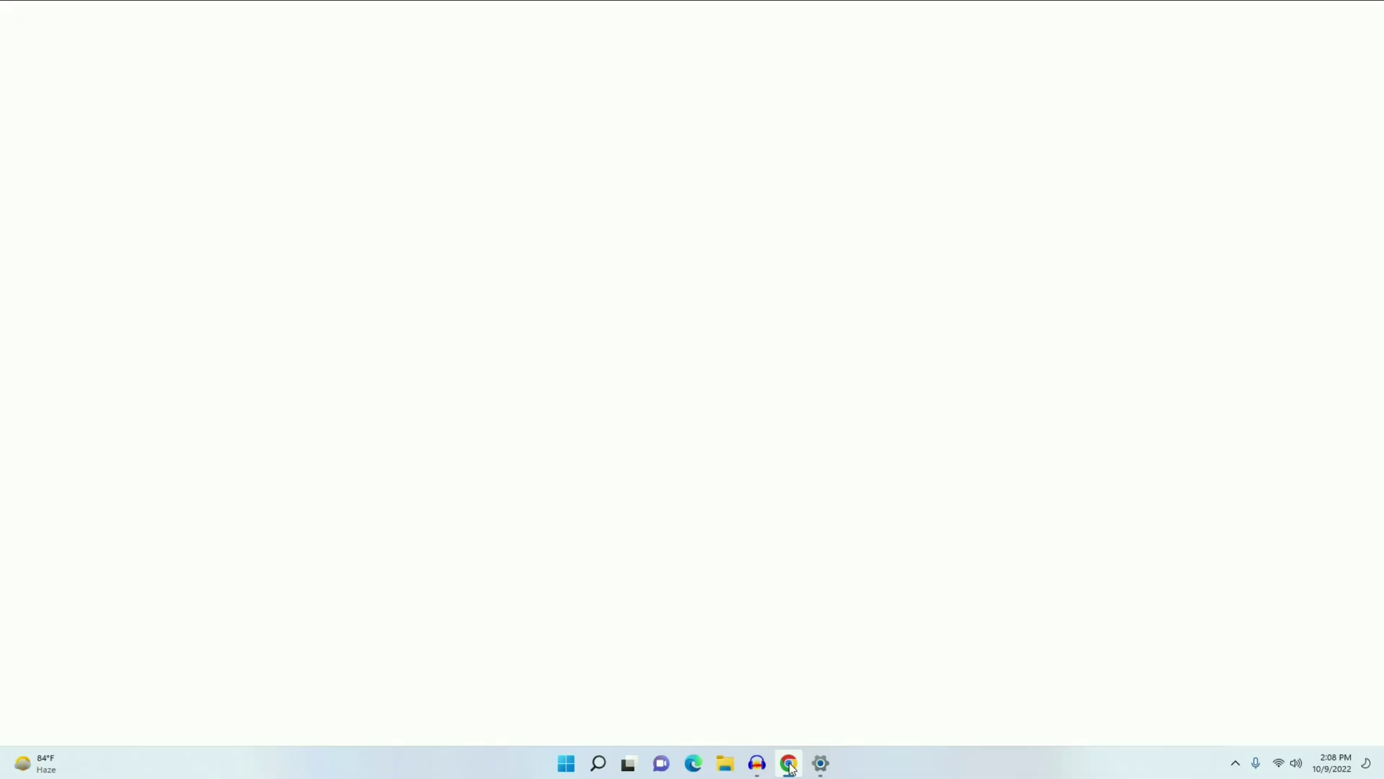
{"action": "left_click", "coordinate": [303, 14]}
{"action": "left_click", "coordinate": [318, 38]}
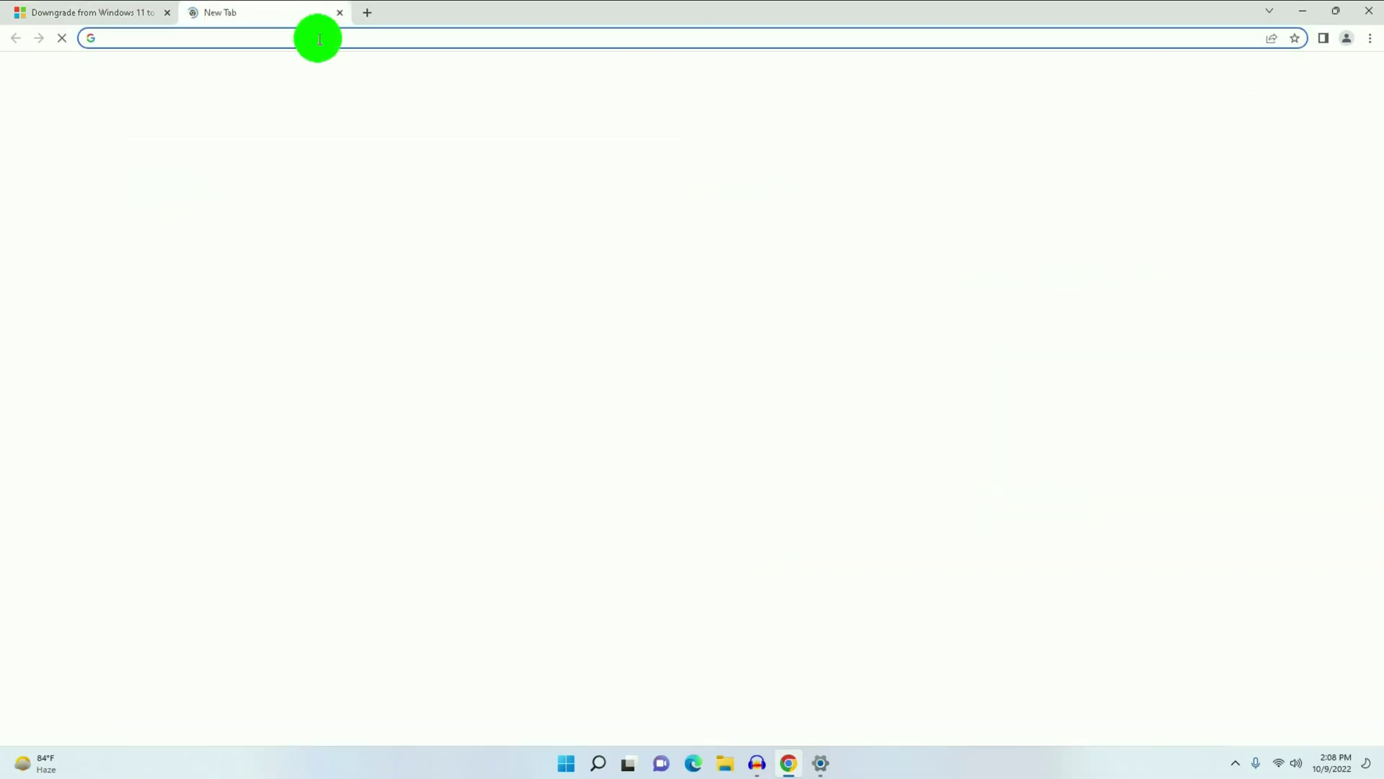
{"action": "type", "text": "win"}
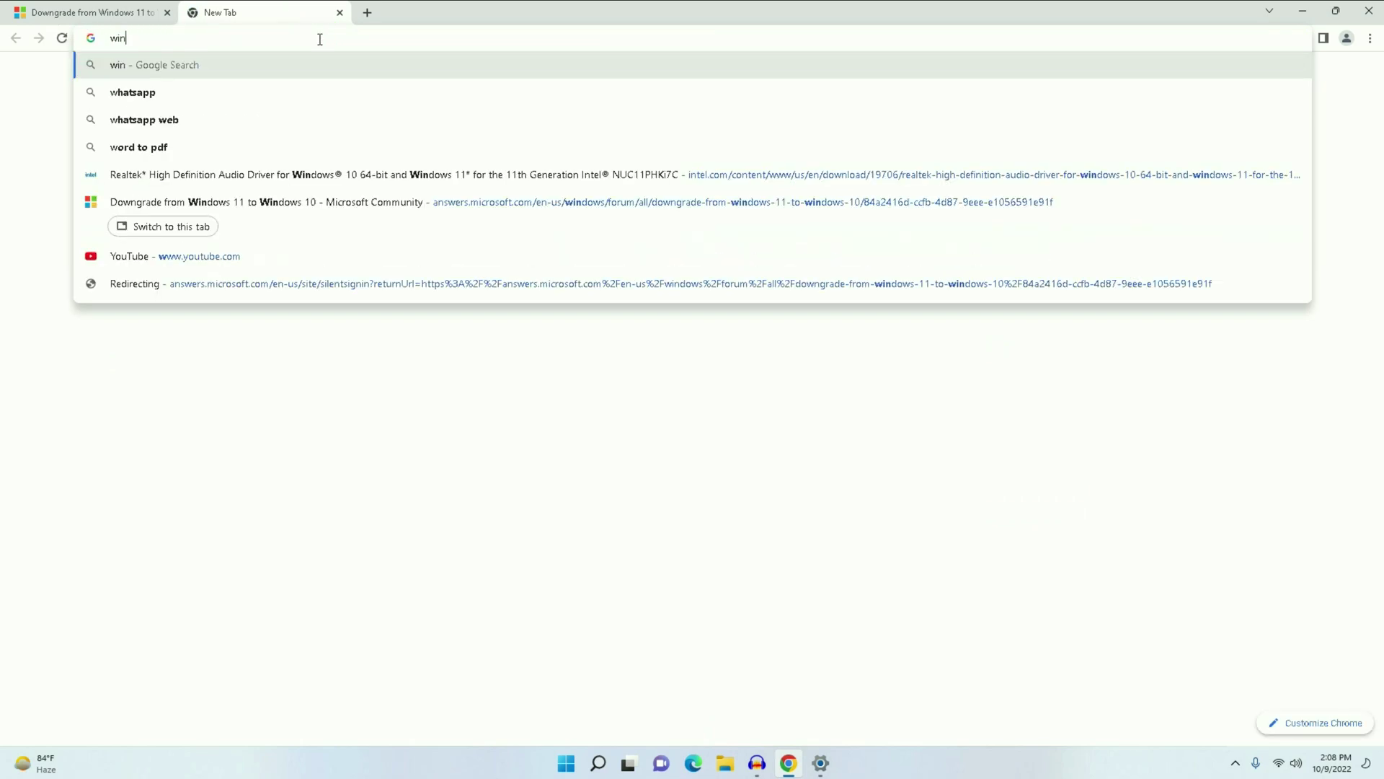
{"action": "type", "text": "dows 10"}
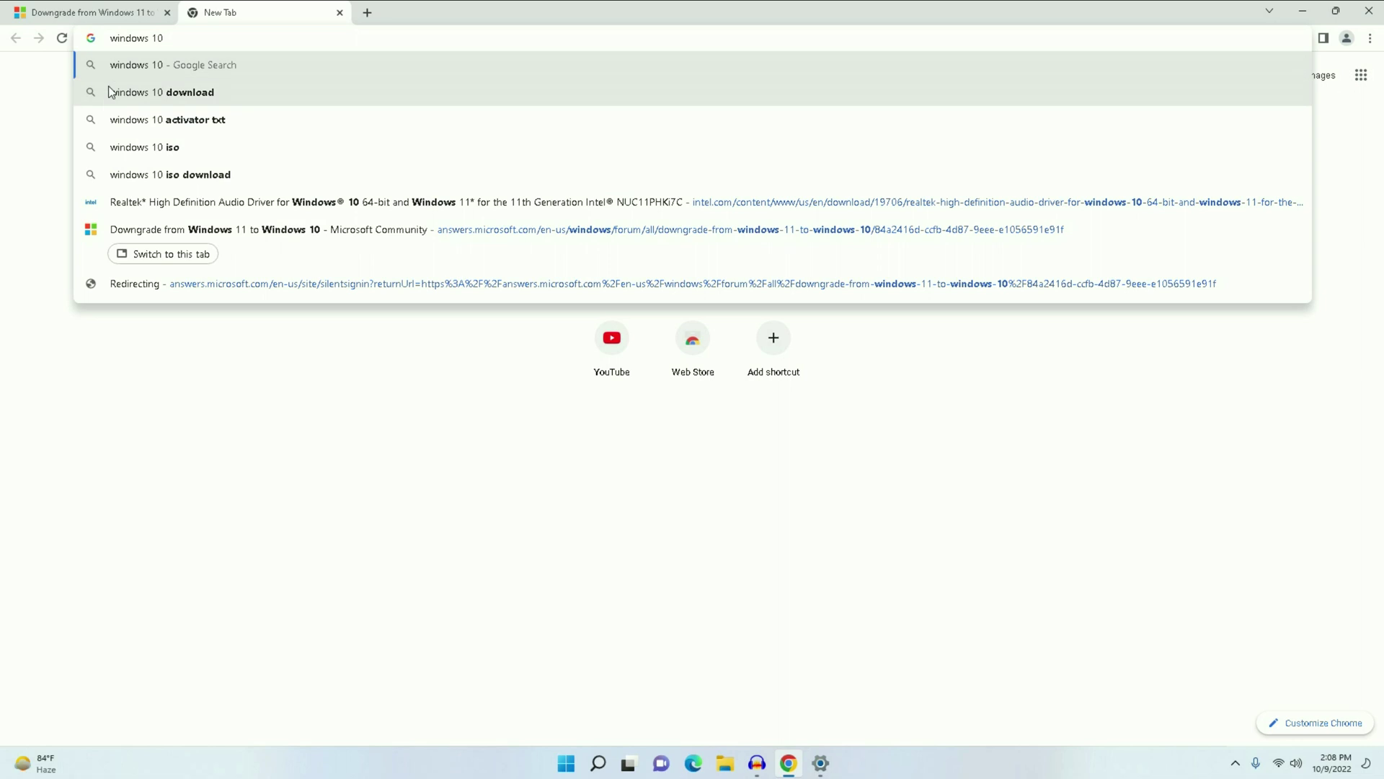
{"action": "left_click", "coordinate": [113, 91]}
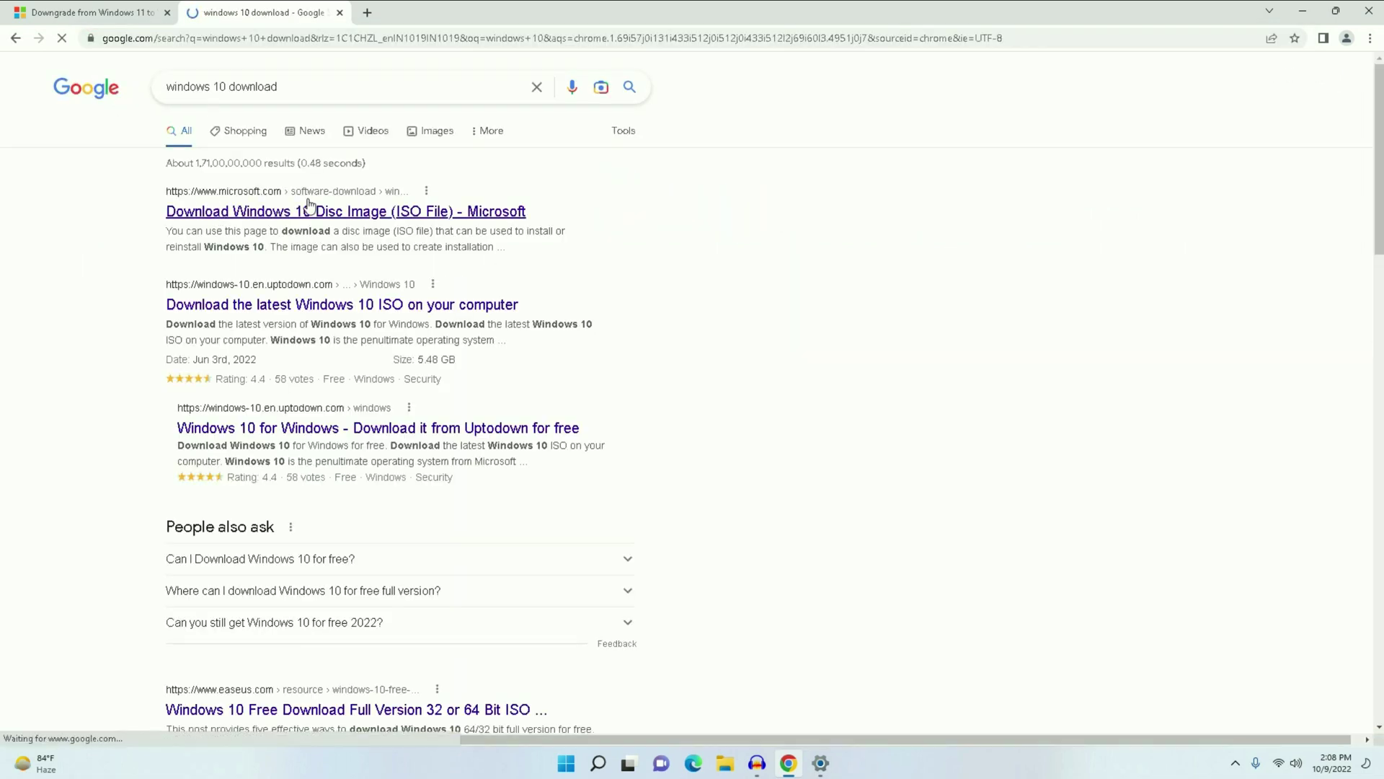
Step: On Microsoft's Download Windows 10 page, download the media creation tool
{"action": "left_click", "coordinate": [272, 218]}
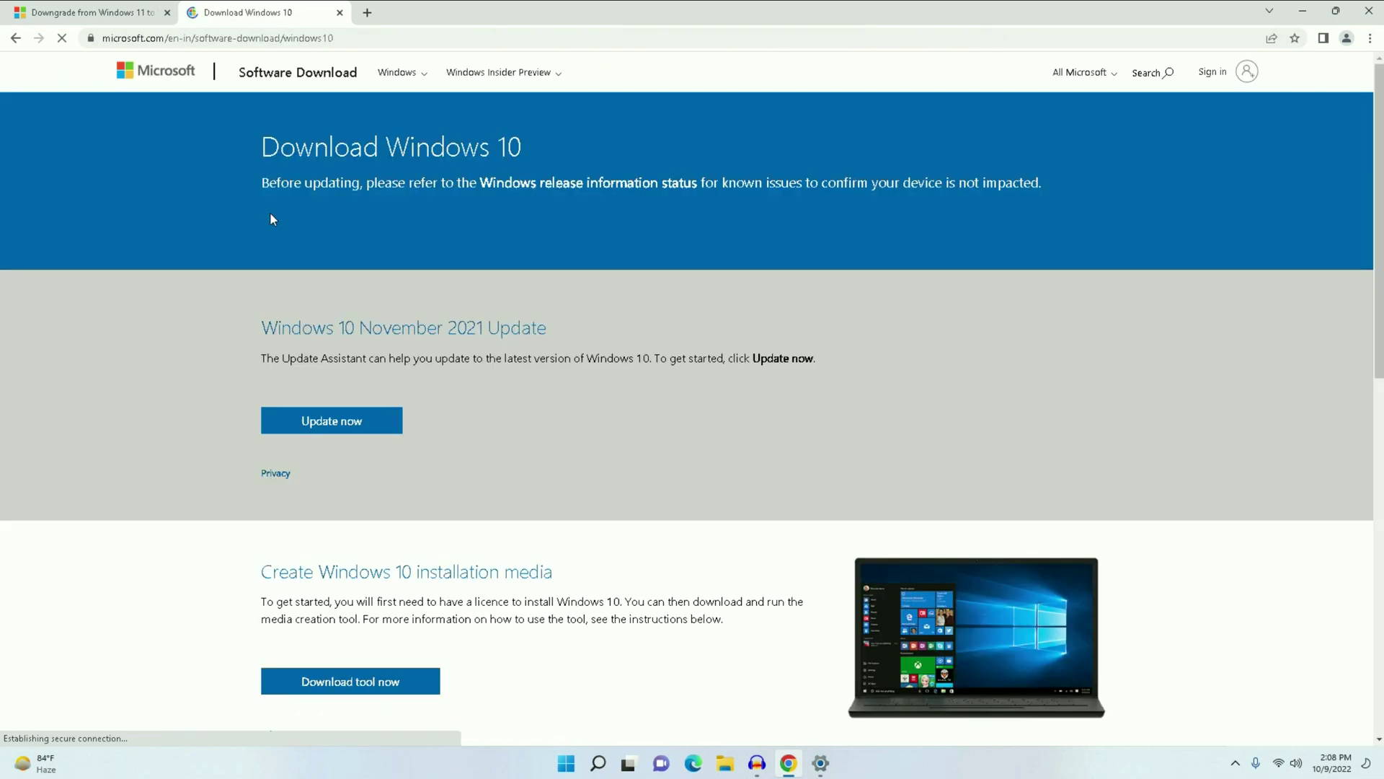
{"action": "scroll", "coordinate": [389, 330], "scroll_direction": "down", "scroll_amount": 3}
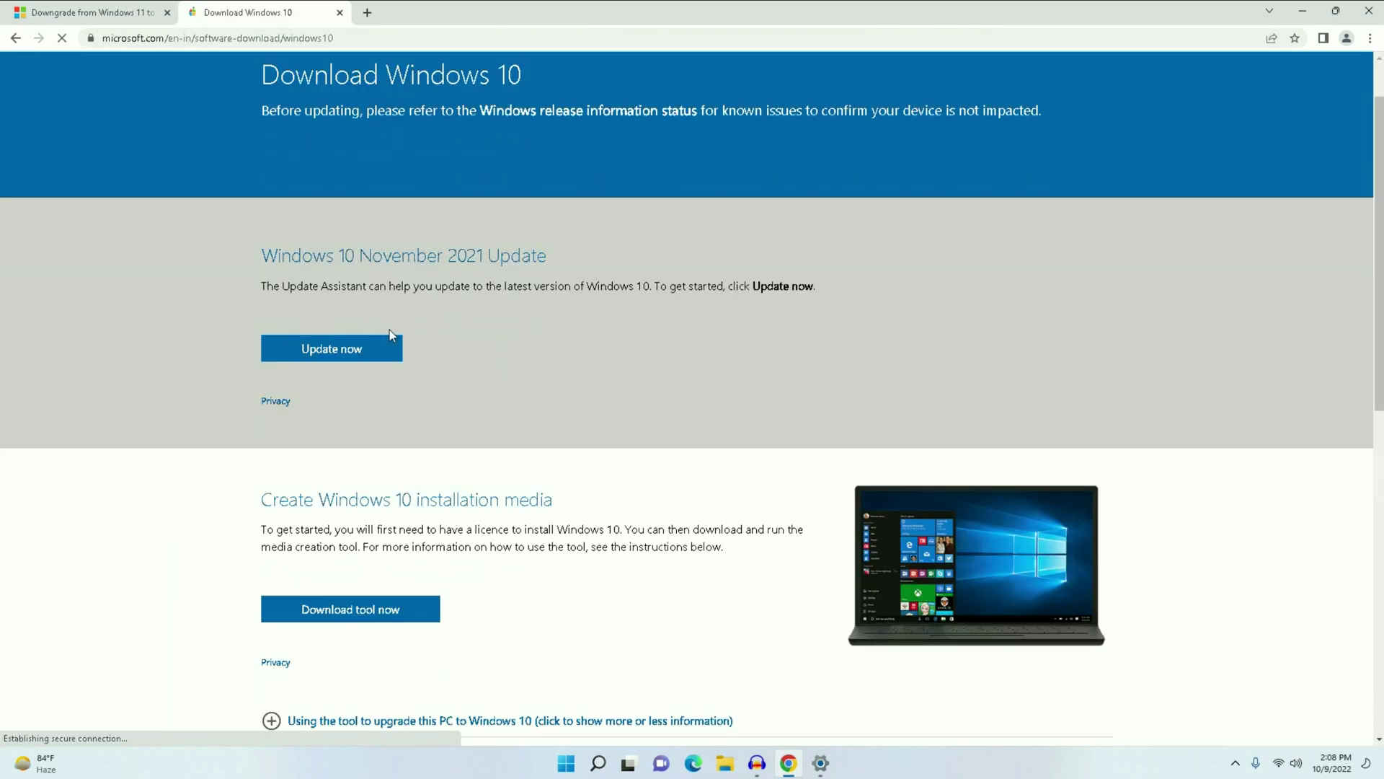
{"action": "left_click_drag", "start_coordinate": [261, 355], "coordinate": [552, 356]}
{"action": "left_click", "coordinate": [505, 407]}
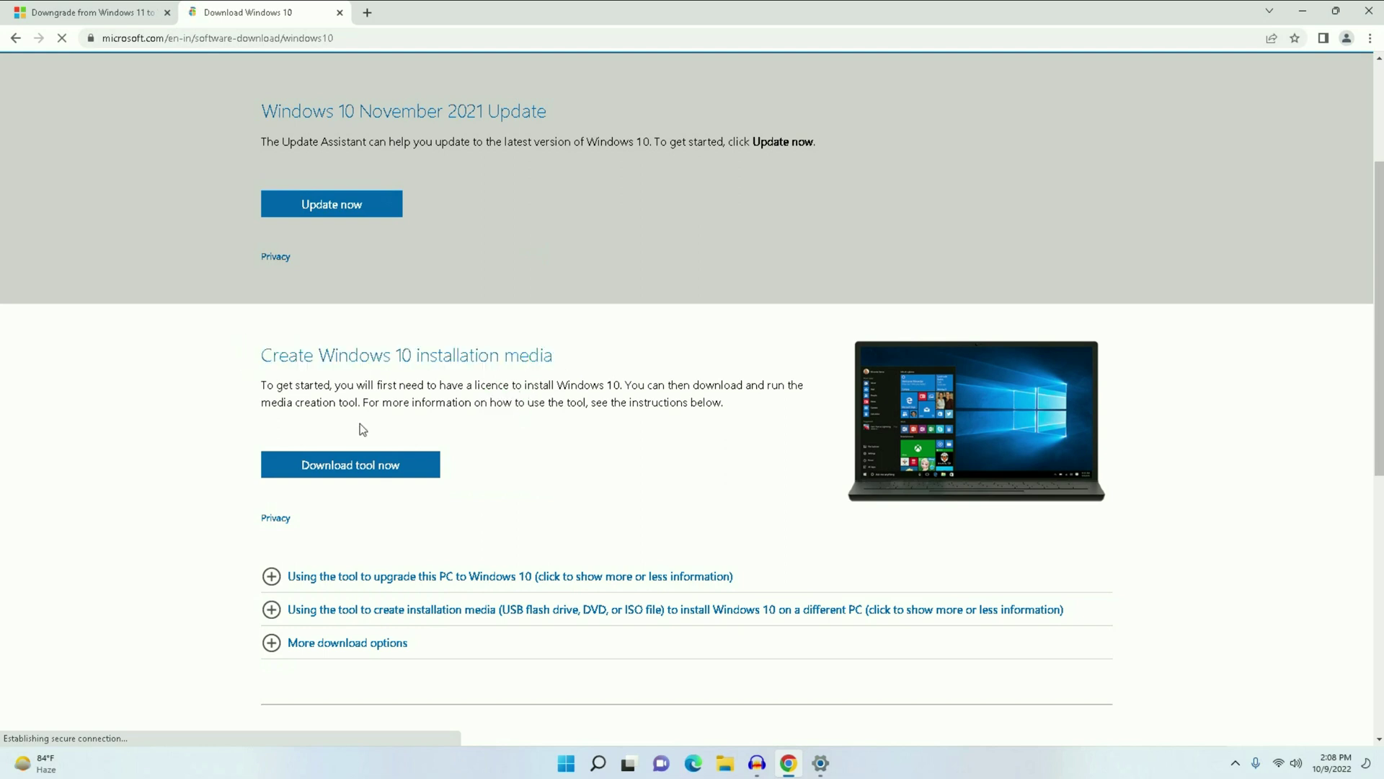
{"action": "left_click", "coordinate": [339, 466]}
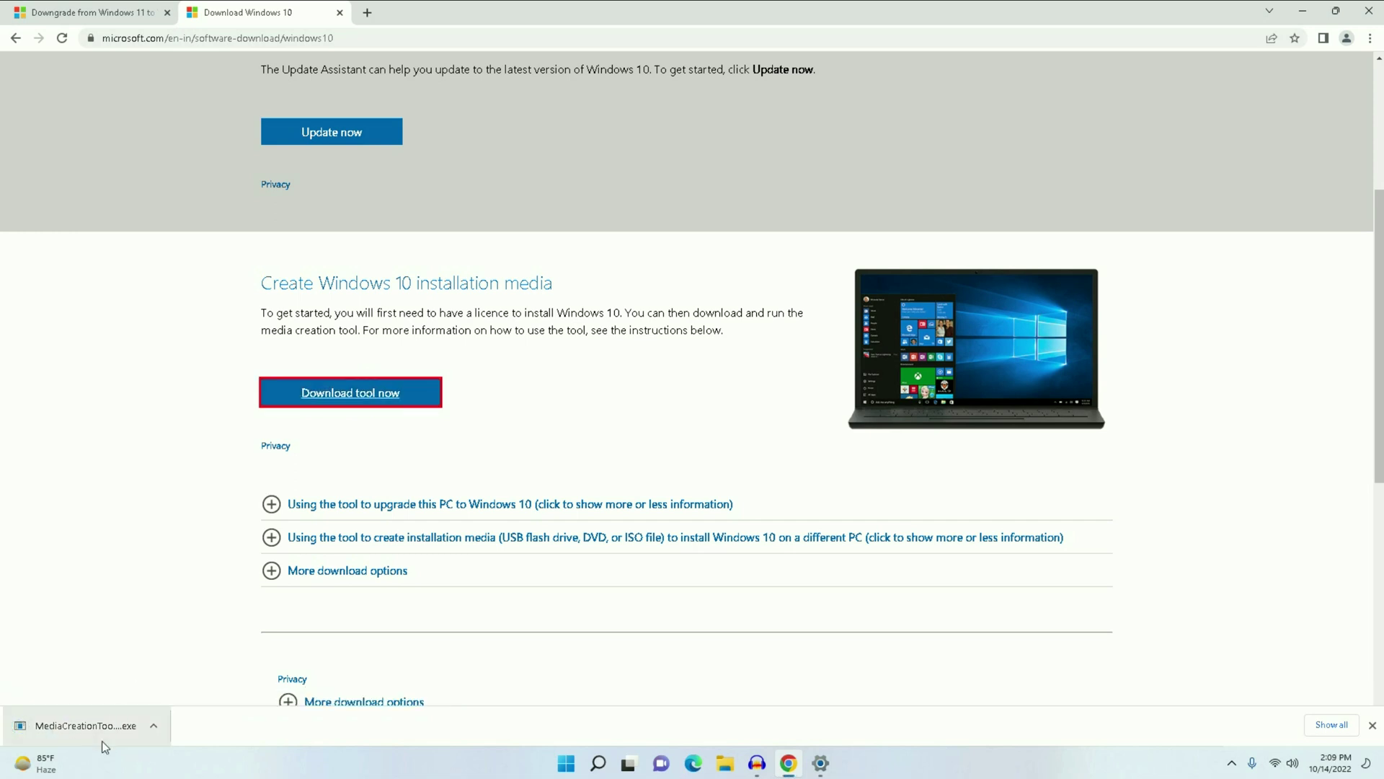
Step: Cut MediaCreationTool21H2 (2) from the Downloads folder and minimize File Explorer
{"action": "right_click", "coordinate": [148, 725]}
{"action": "left_click", "coordinate": [185, 671]}
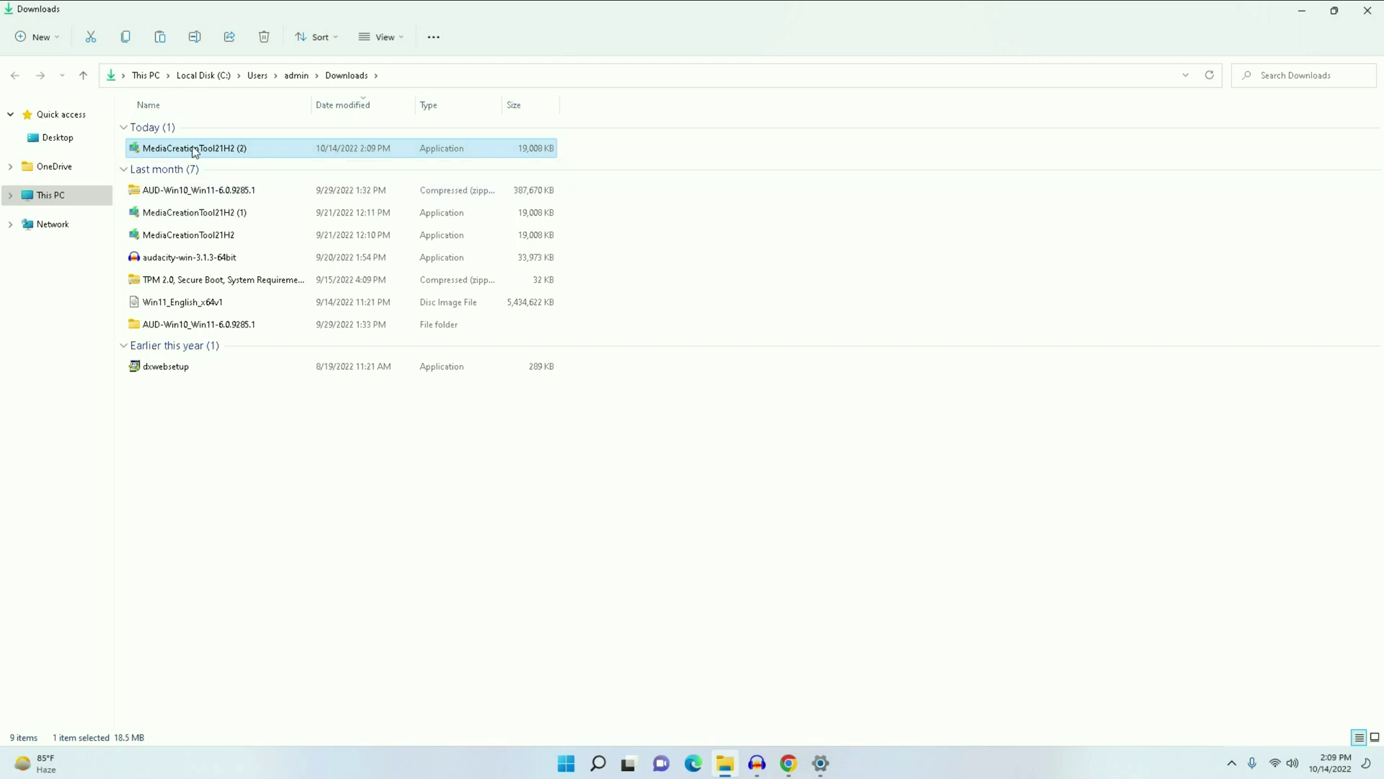
{"action": "left_click", "coordinate": [198, 149]}
{"action": "right_click", "coordinate": [200, 150]}
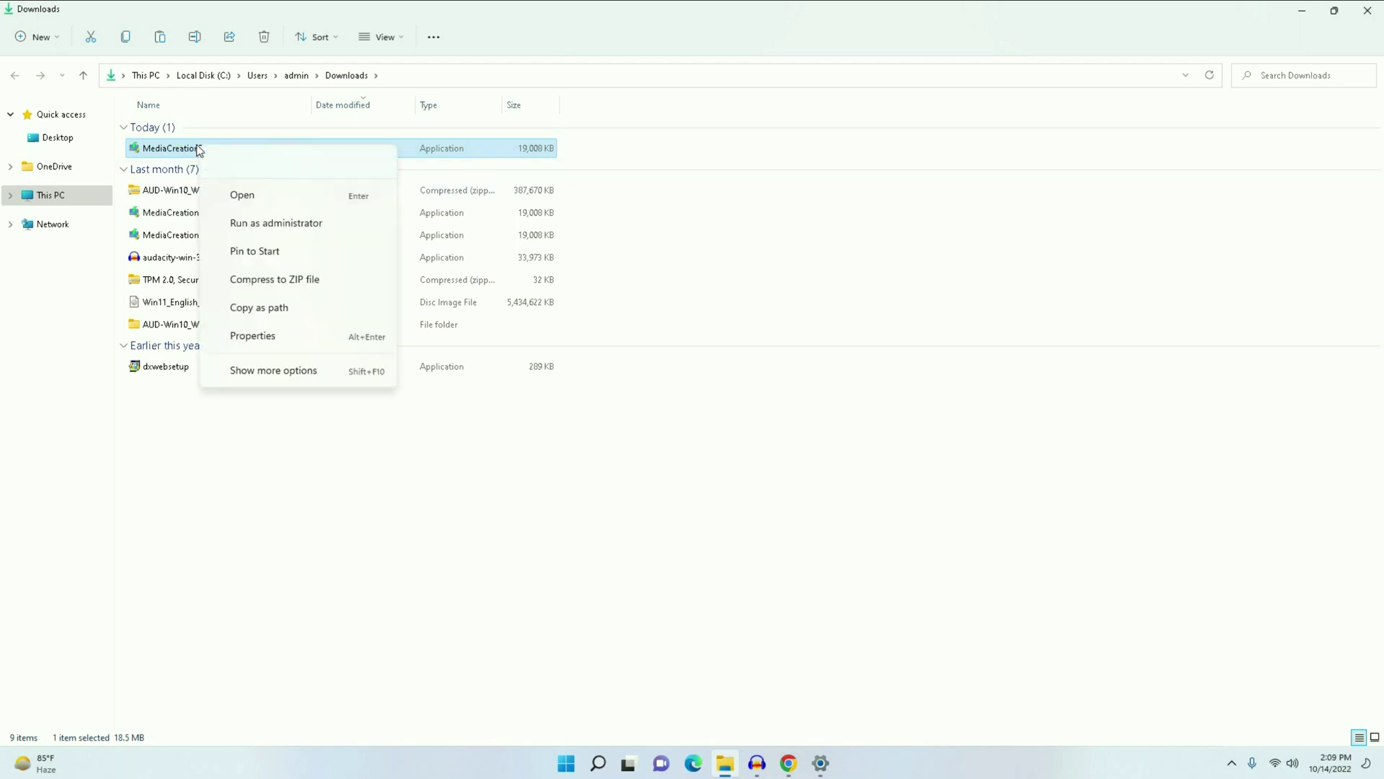
{"action": "left_click", "coordinate": [253, 336]}
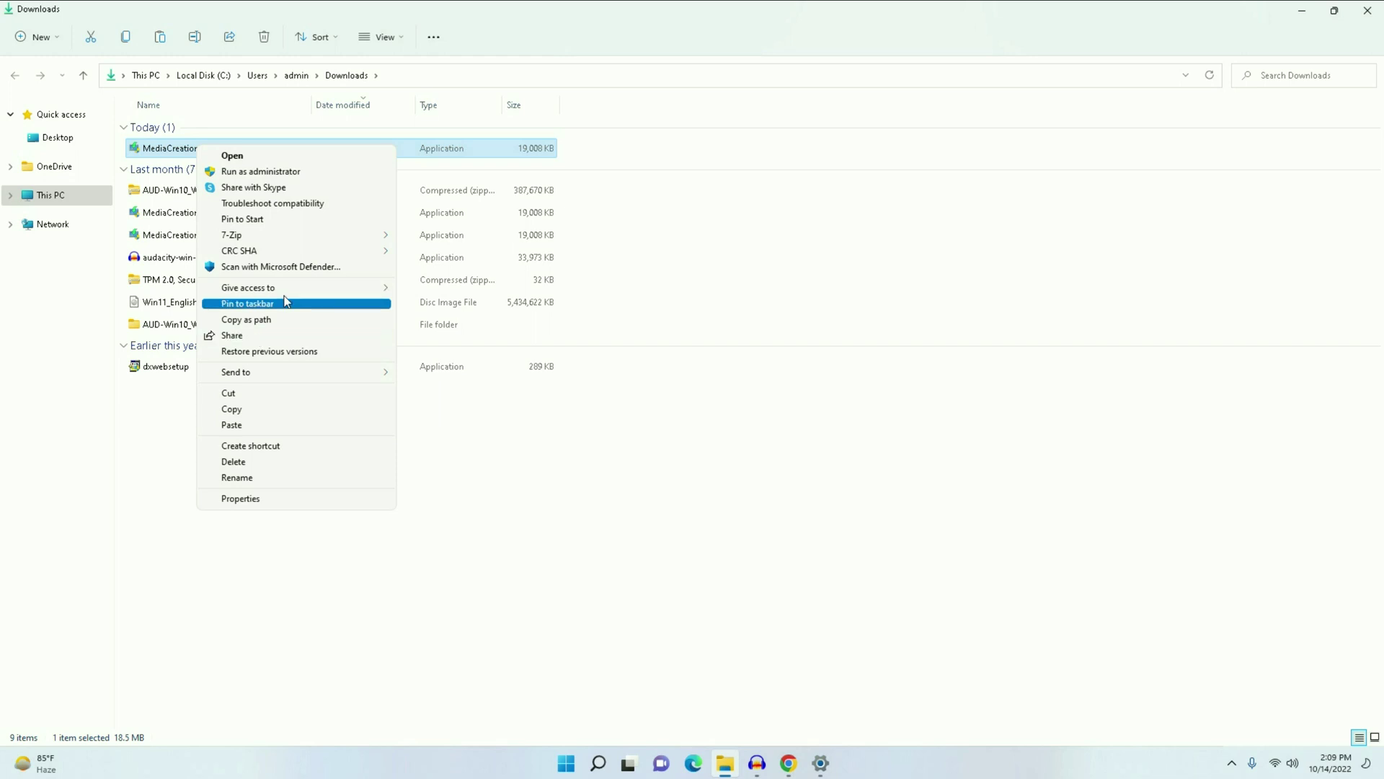
{"action": "left_click", "coordinate": [253, 395]}
{"action": "left_click", "coordinate": [1306, 11]}
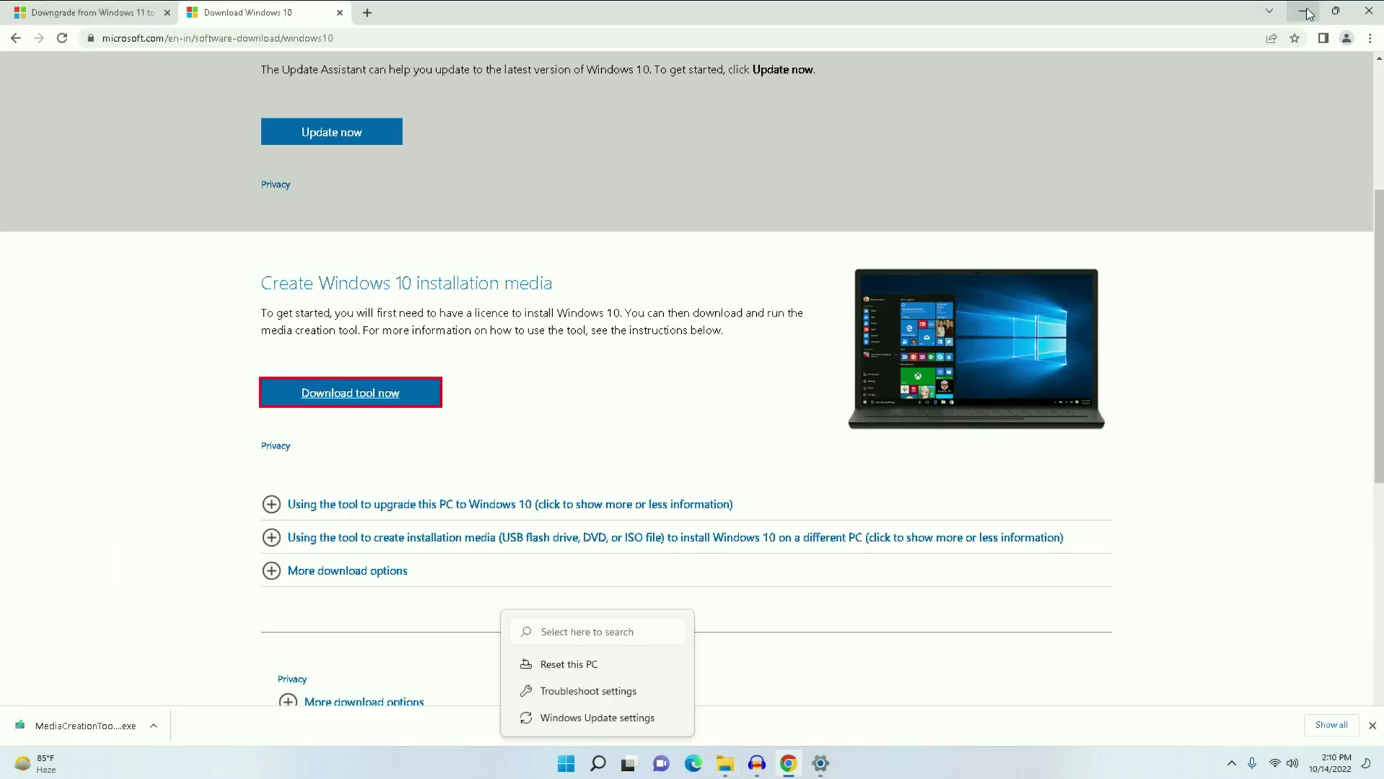
Step: Minimize Chrome and paste the media creation tool onto the desktop
{"action": "left_click", "coordinate": [1302, 12]}
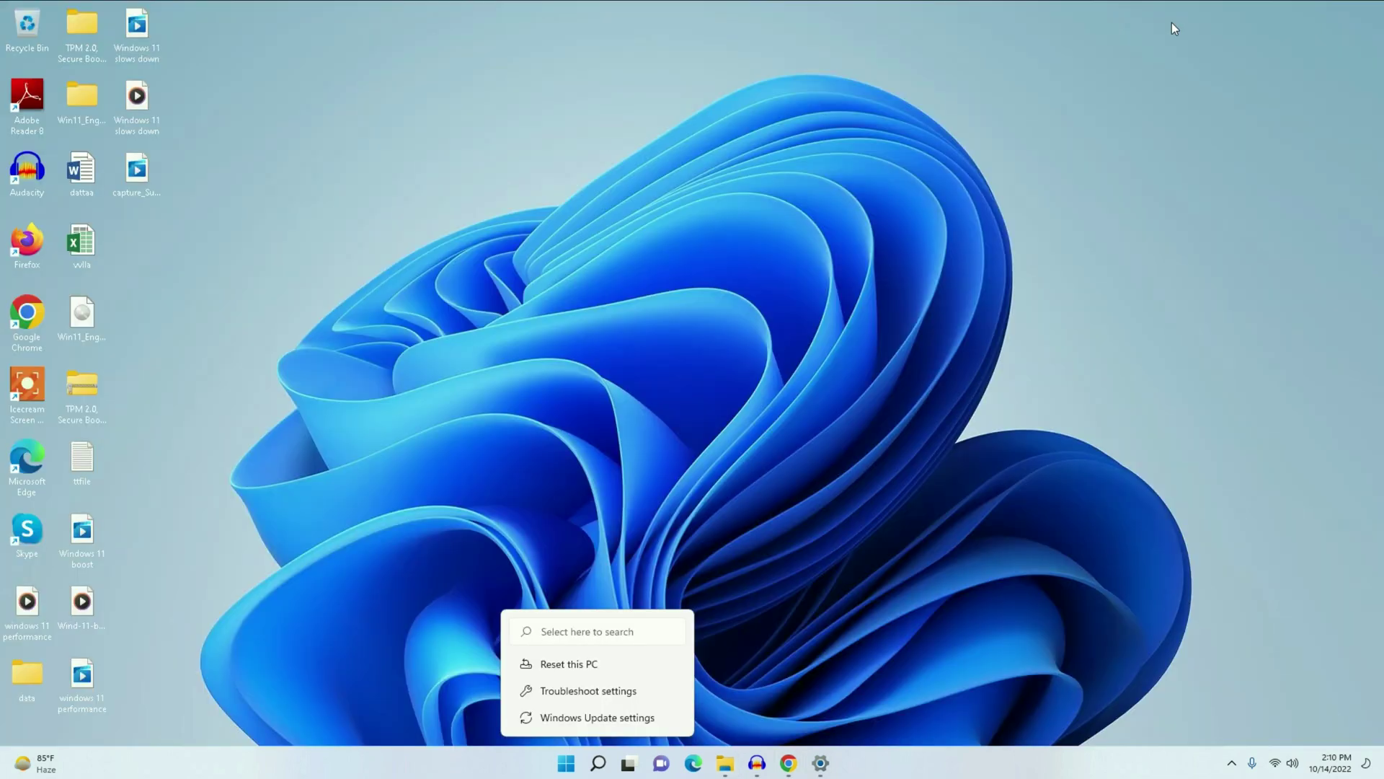
{"action": "right_click", "coordinate": [545, 142]}
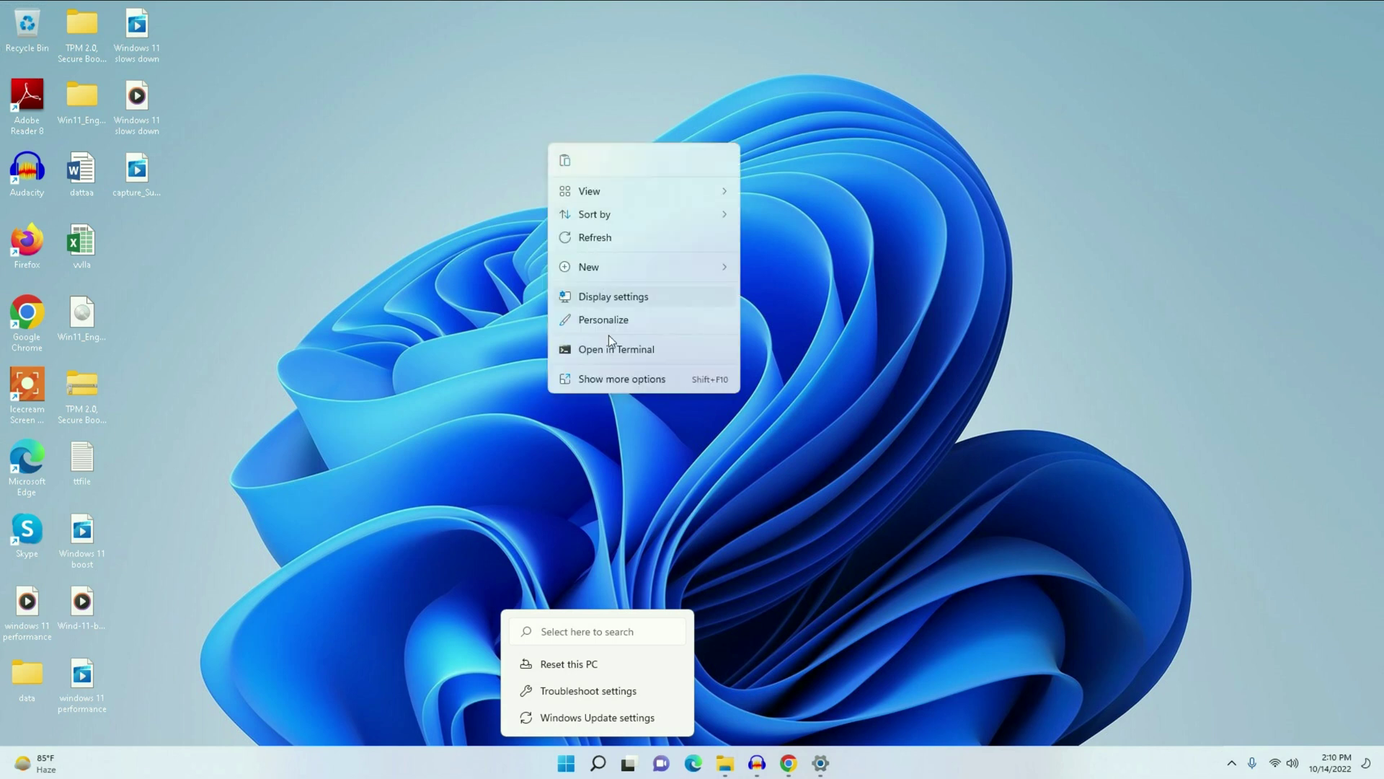
{"action": "left_click", "coordinate": [615, 379]}
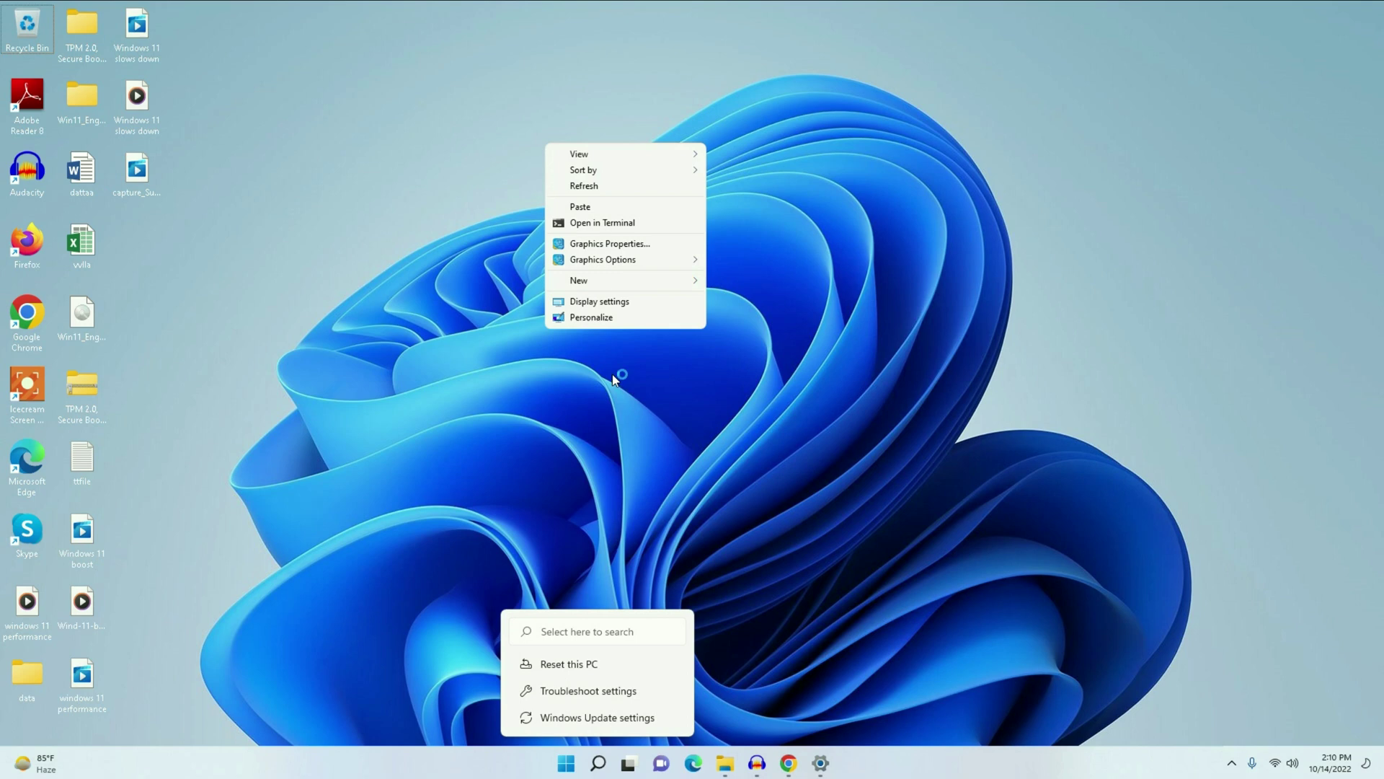
{"action": "left_click", "coordinate": [637, 209]}
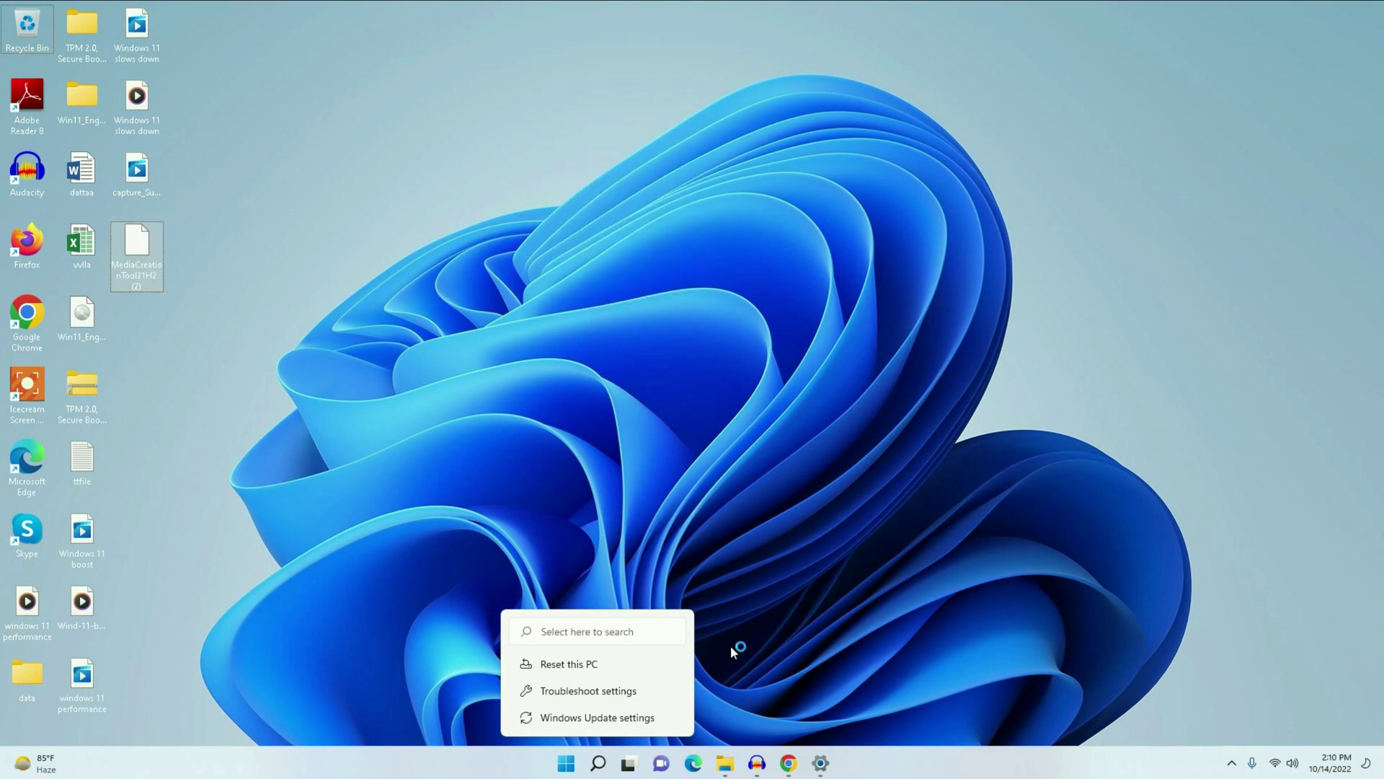
{"action": "left_click", "coordinate": [567, 763]}
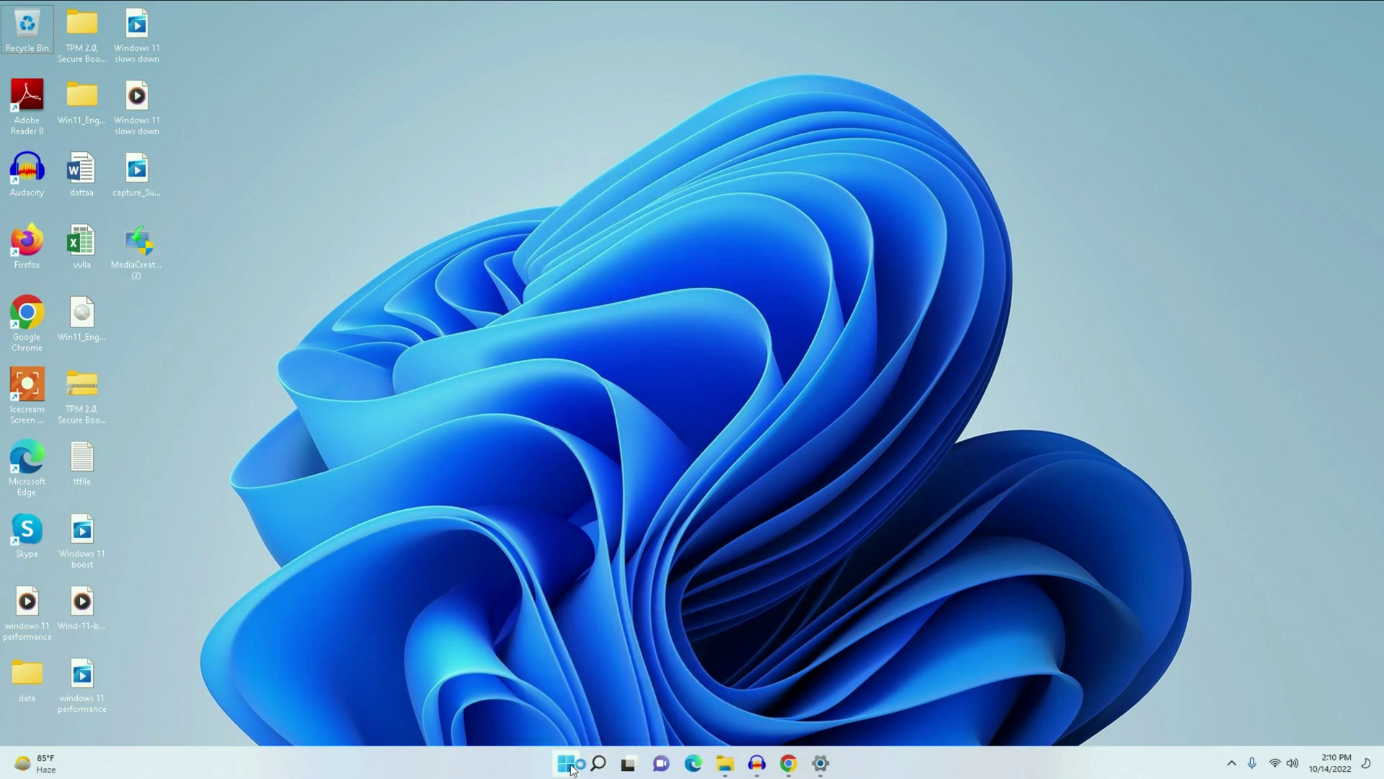
Step: Move the tool icon to the upper middle of the desktop and run it as administrator
{"action": "left_click", "coordinate": [349, 388]}
{"action": "left_click_drag", "start_coordinate": [139, 230], "coordinate": [408, 132]}
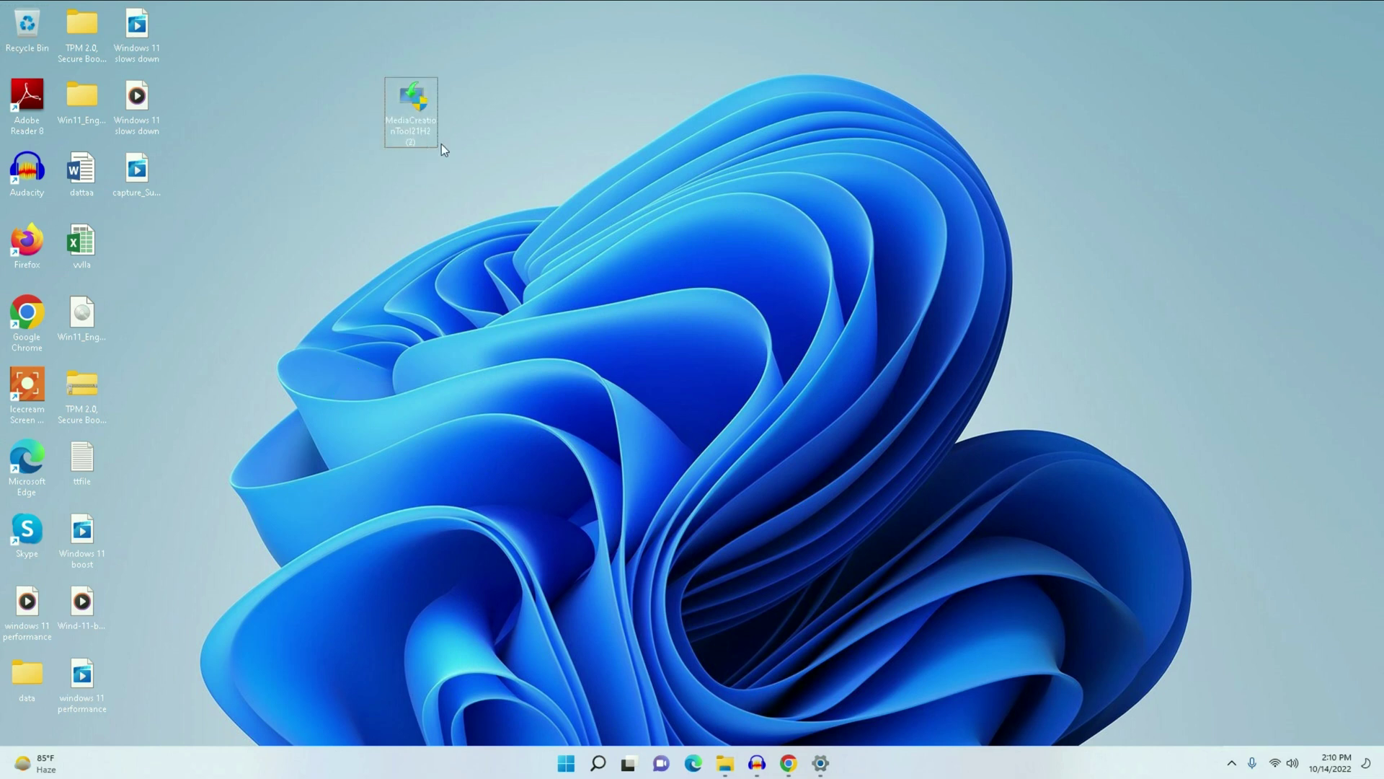
{"action": "right_click", "coordinate": [405, 117]}
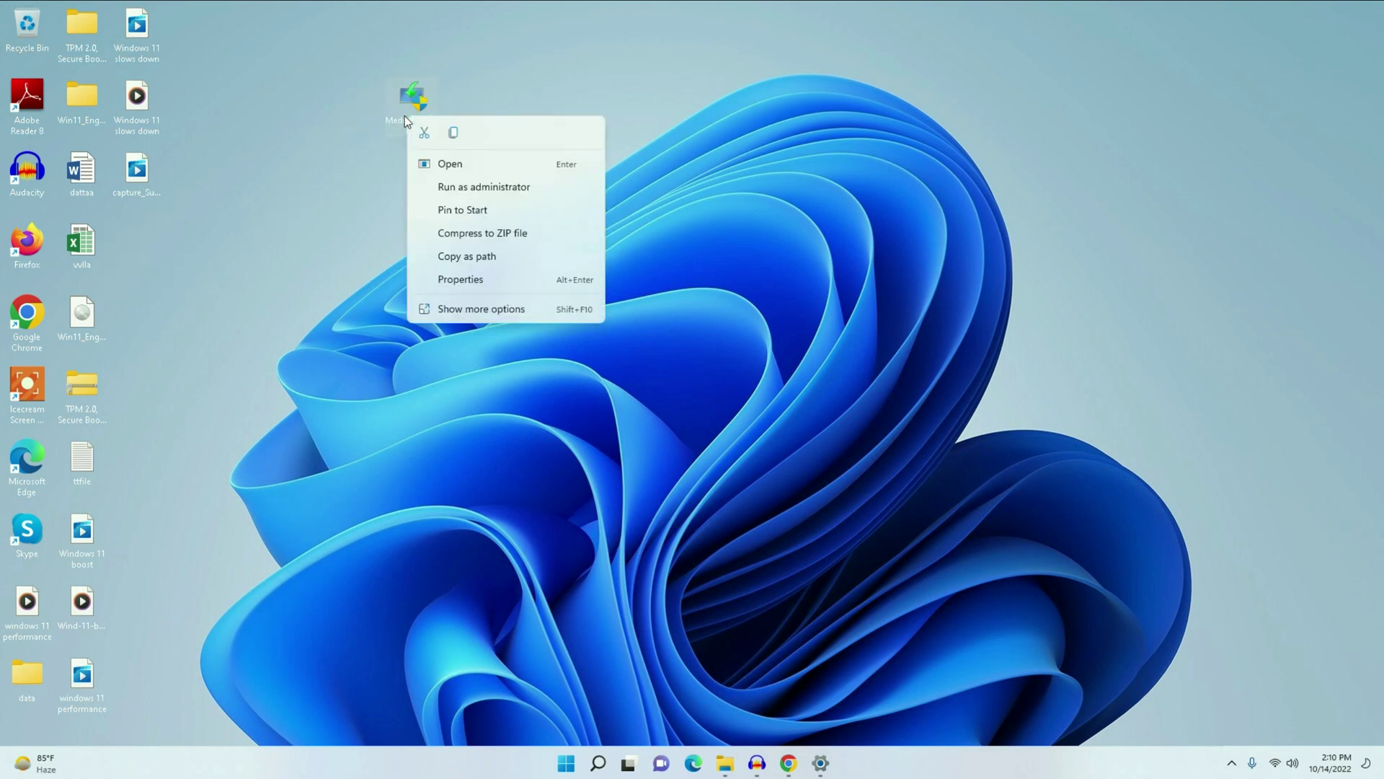
{"action": "left_click", "coordinate": [444, 186]}
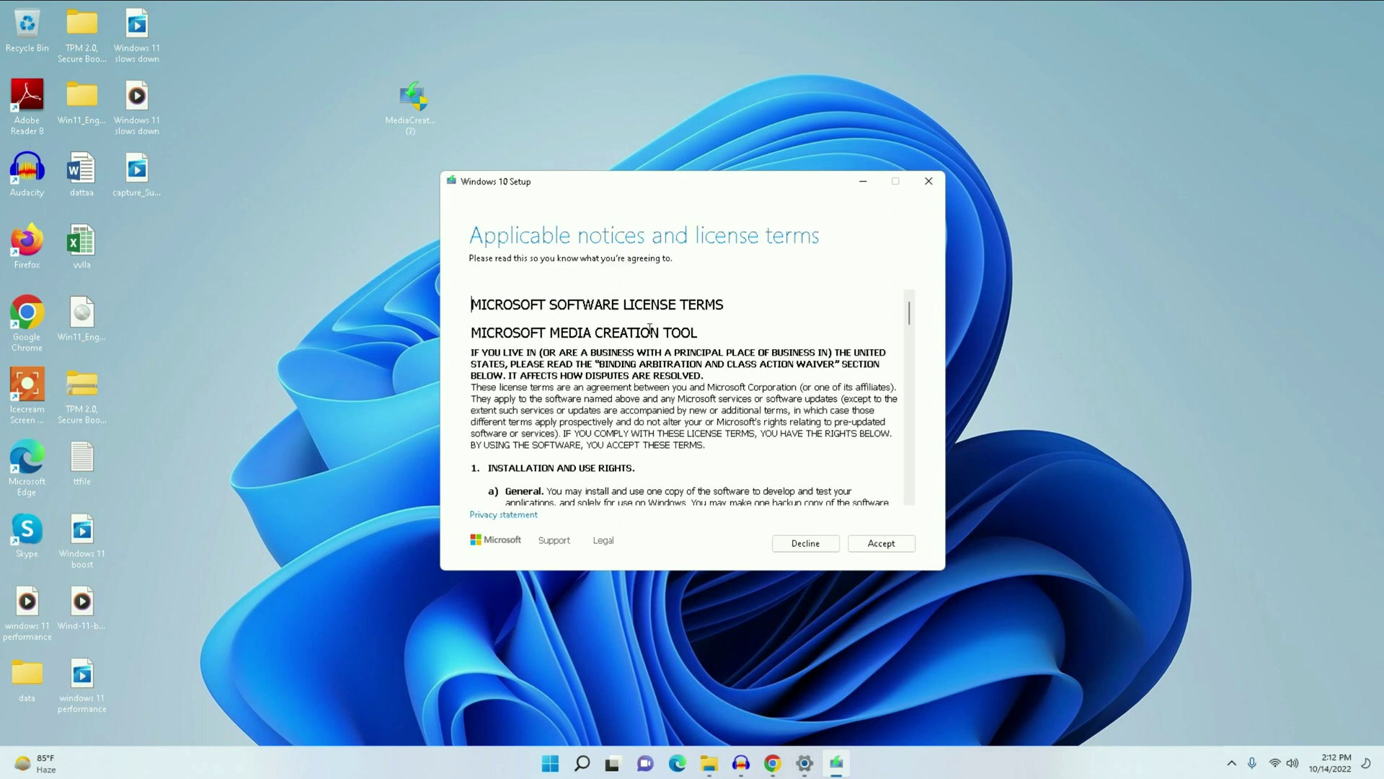
Step: Scroll through the Media Creation Tool license terms and accept them
{"action": "scroll", "coordinate": [794, 375], "scroll_direction": "down", "scroll_amount": 10}
{"action": "scroll", "coordinate": [822, 408], "scroll_direction": "down", "scroll_amount": 3}
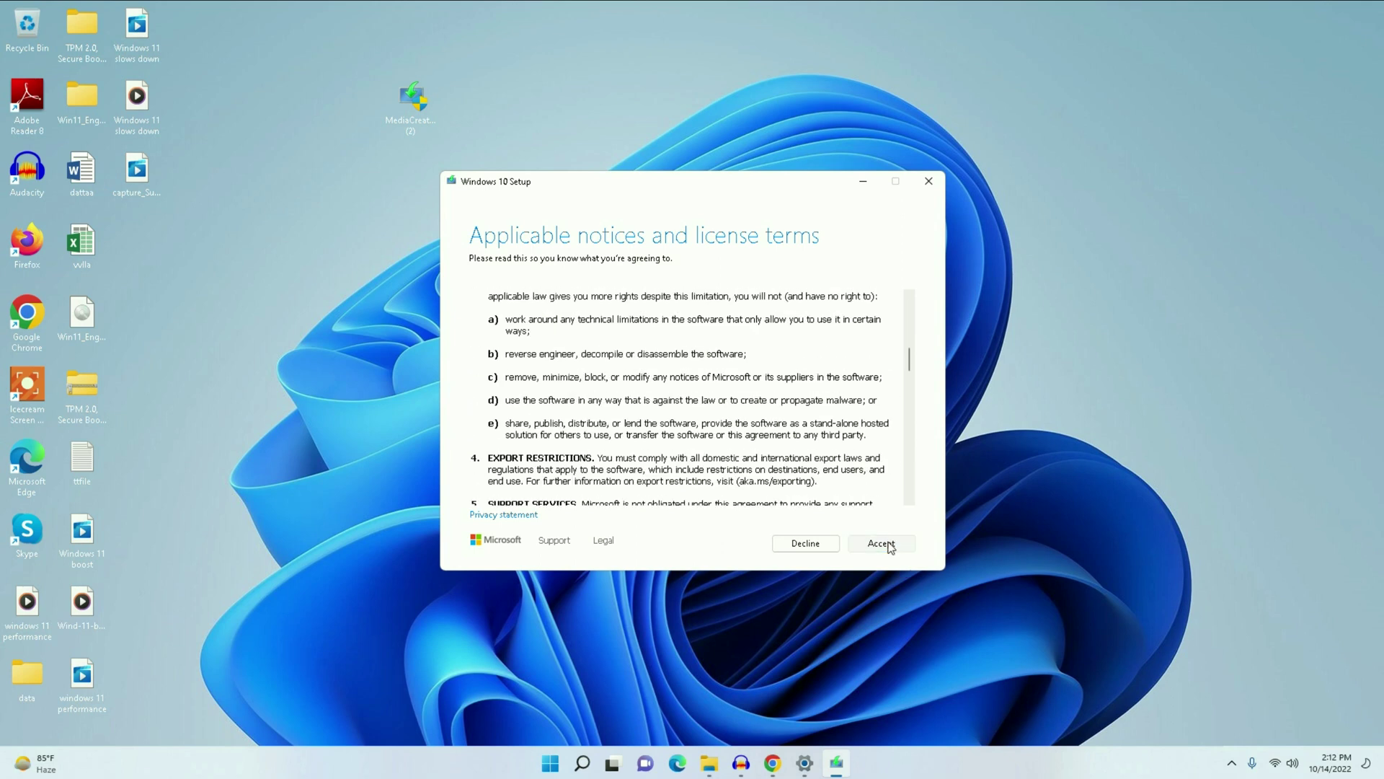
{"action": "left_click", "coordinate": [882, 543]}
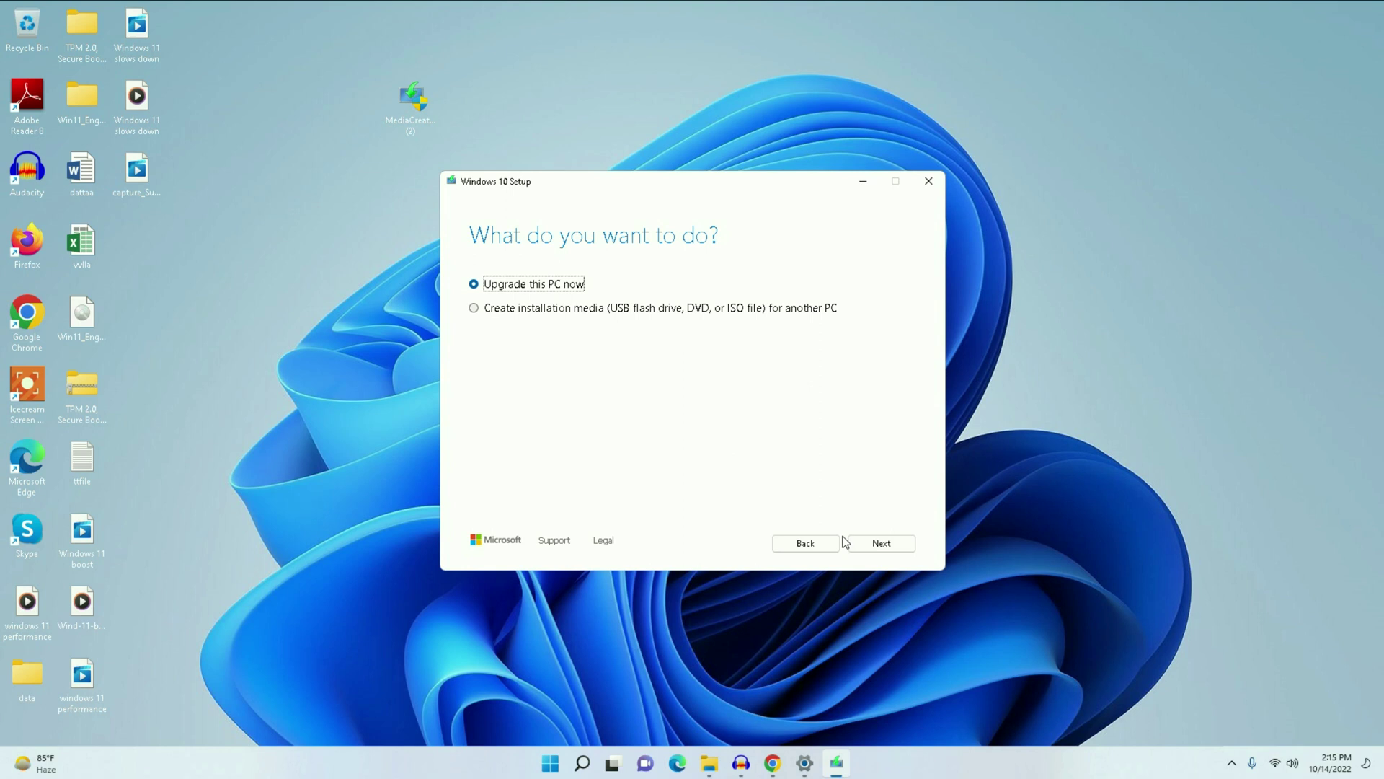
Step: Continue with Upgrade this PC now and, after the download, accept the final license terms
{"action": "left_click", "coordinate": [890, 552]}
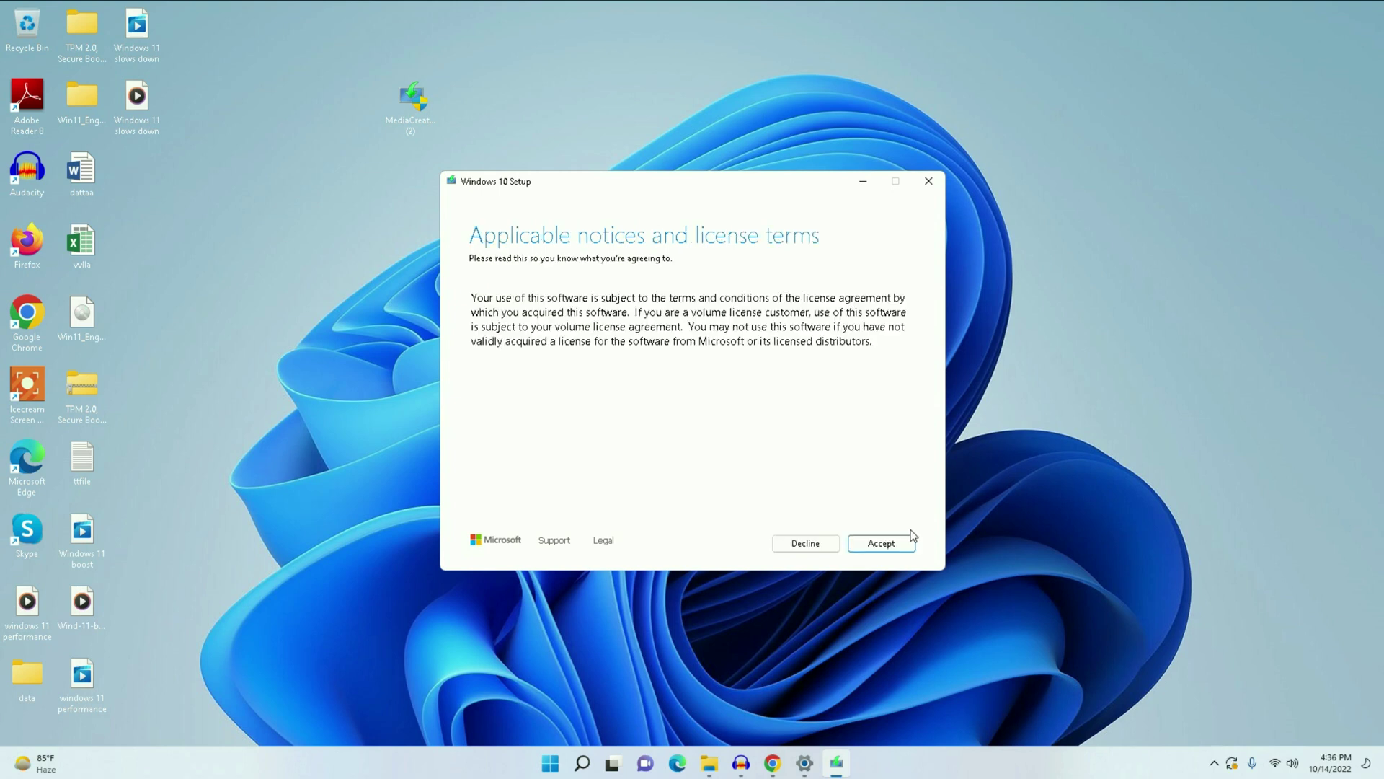
{"action": "left_click", "coordinate": [899, 546]}
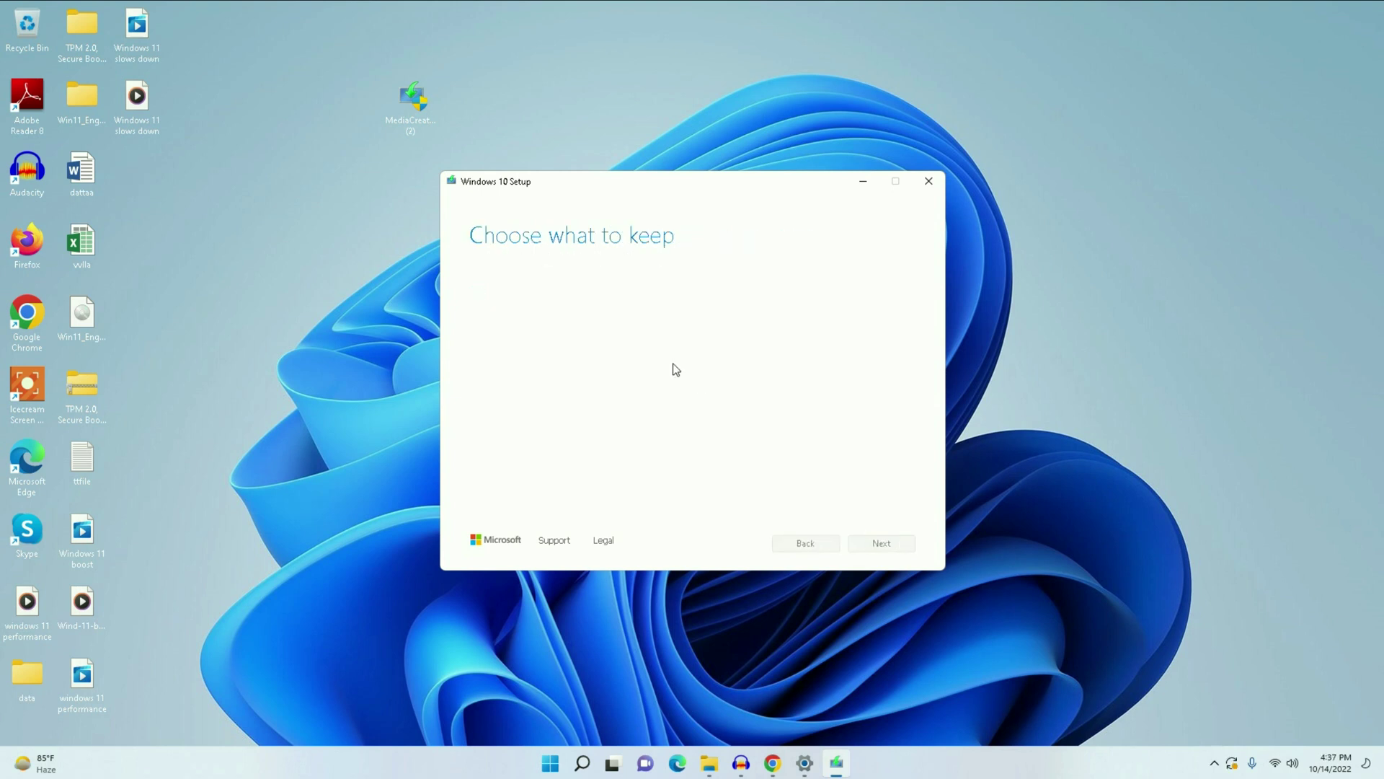